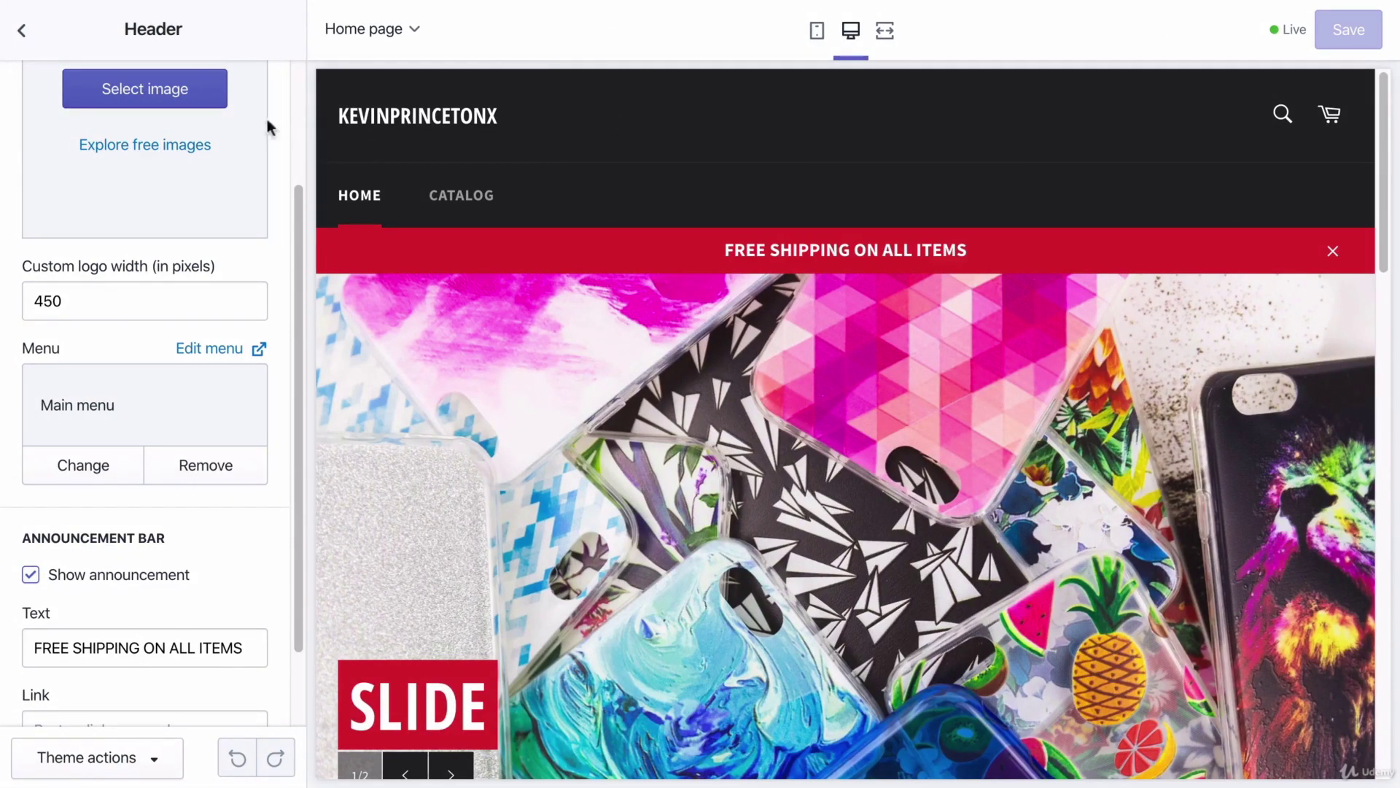
# - Return to the theme sections list and reopen the Header settings to reach its menu link
pyautogui.scroll(5, 304, 120)
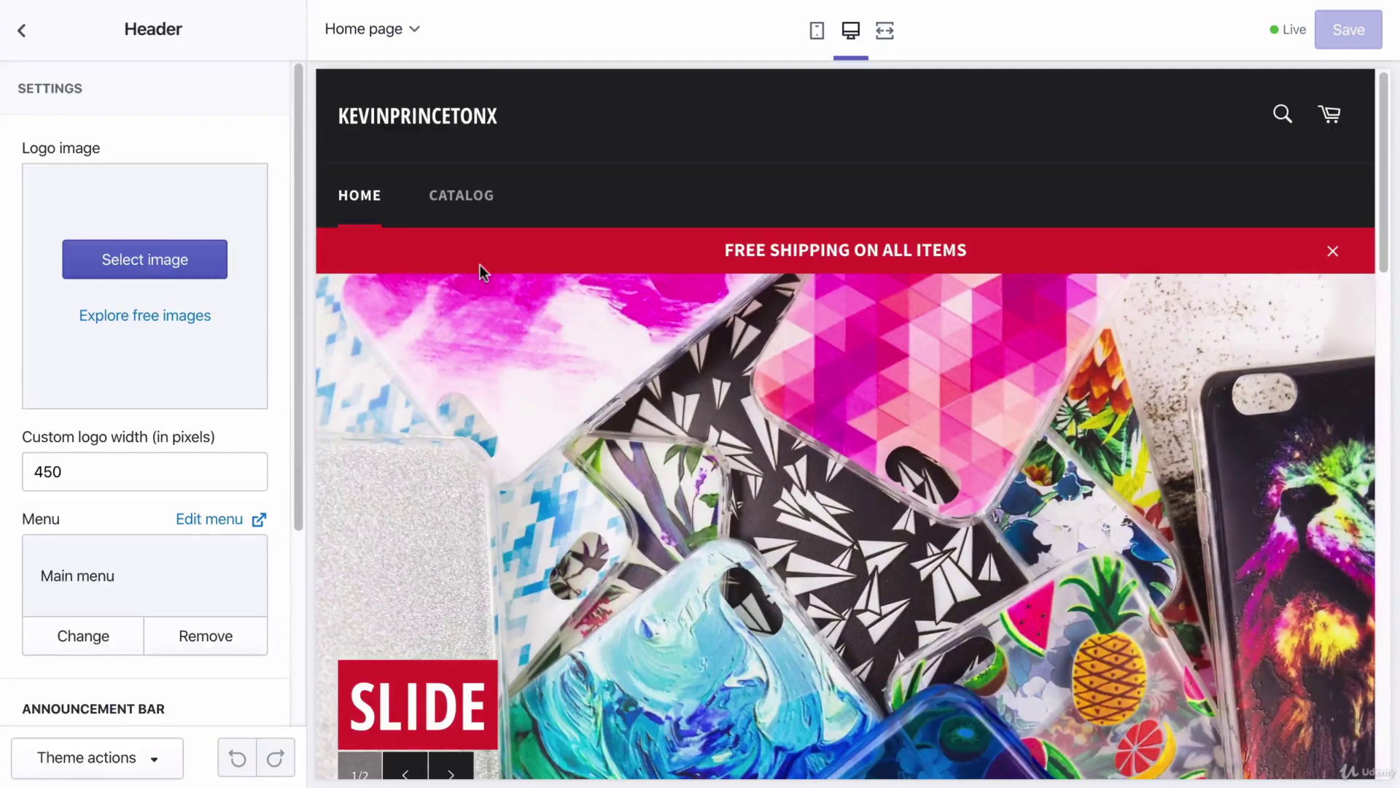
pyautogui.scroll(-5, 480, 264)
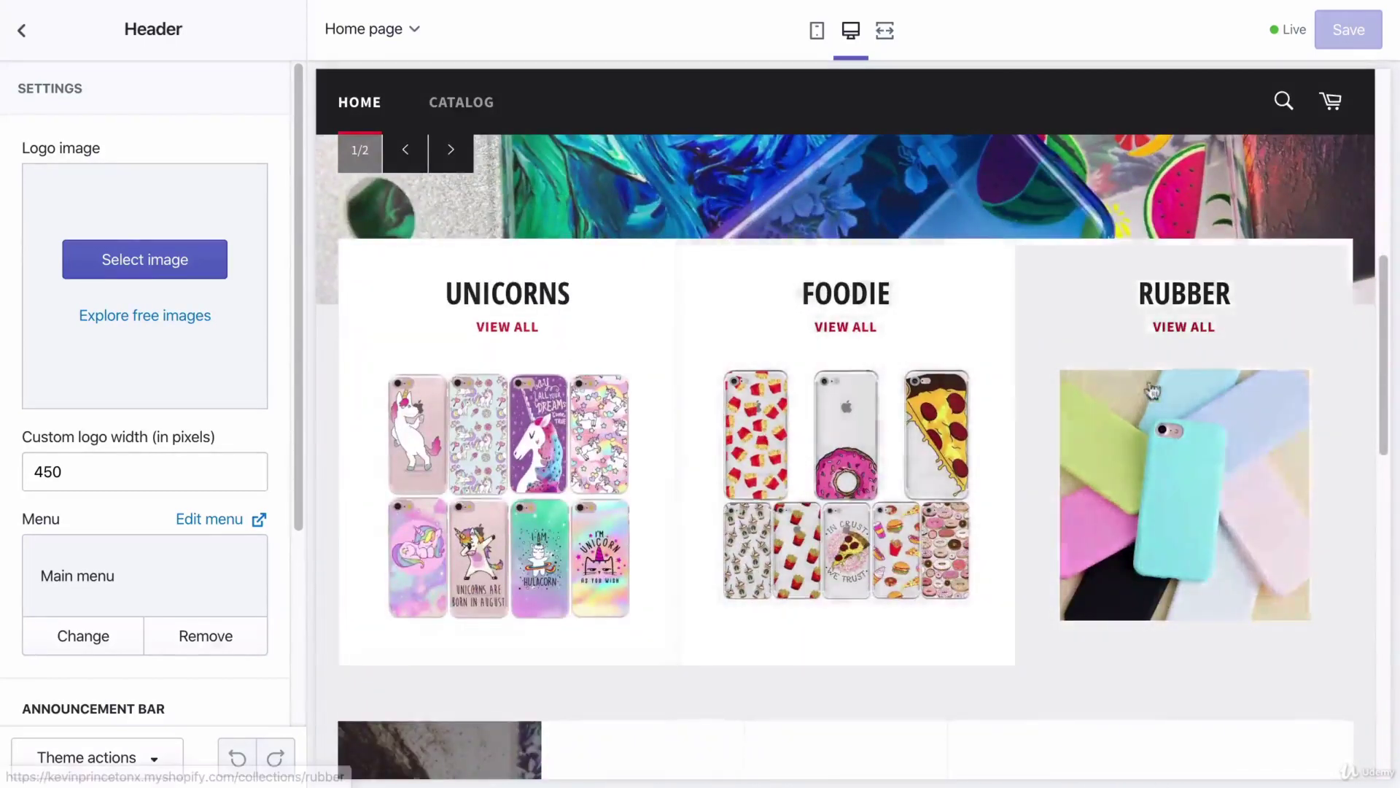
pyautogui.scroll(6, 1163, 292)
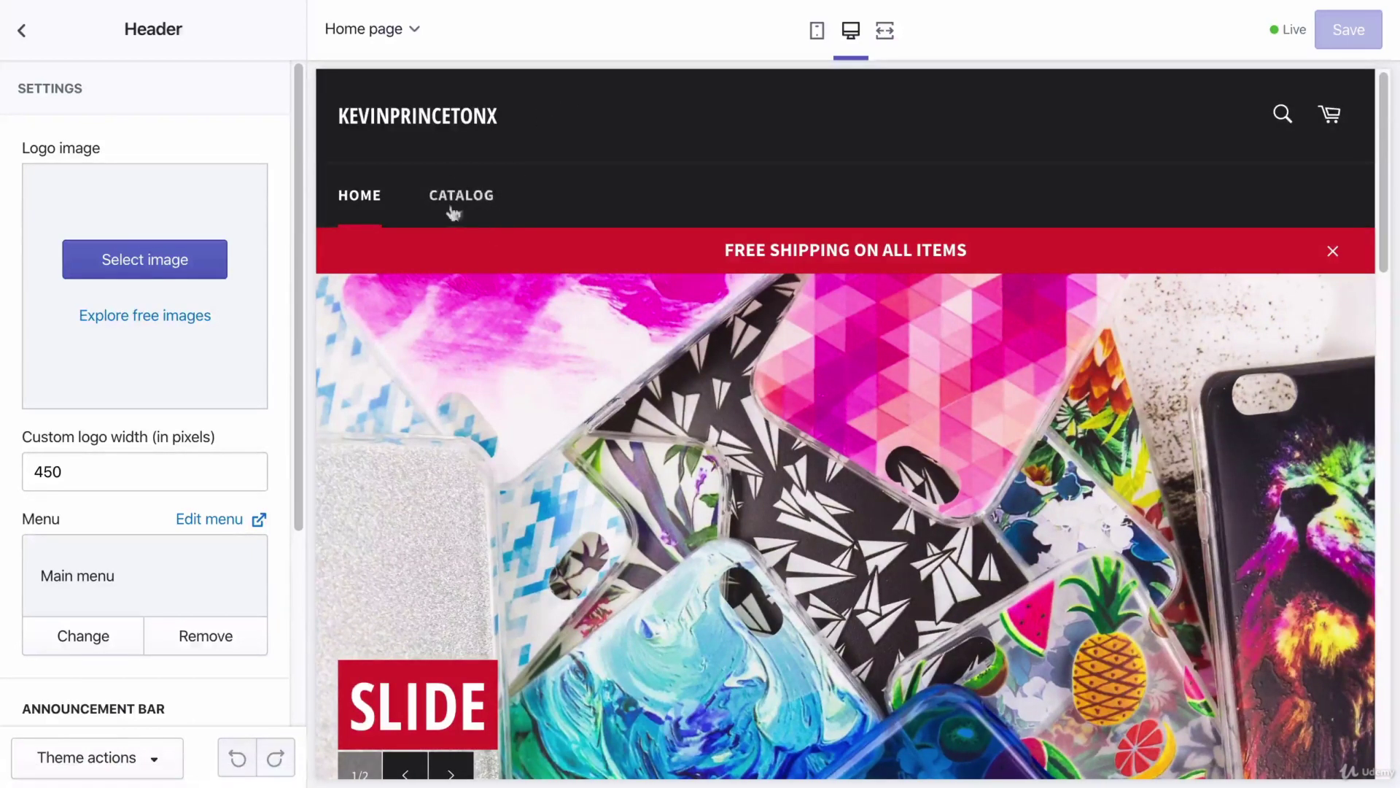
pyautogui.click(23, 30)
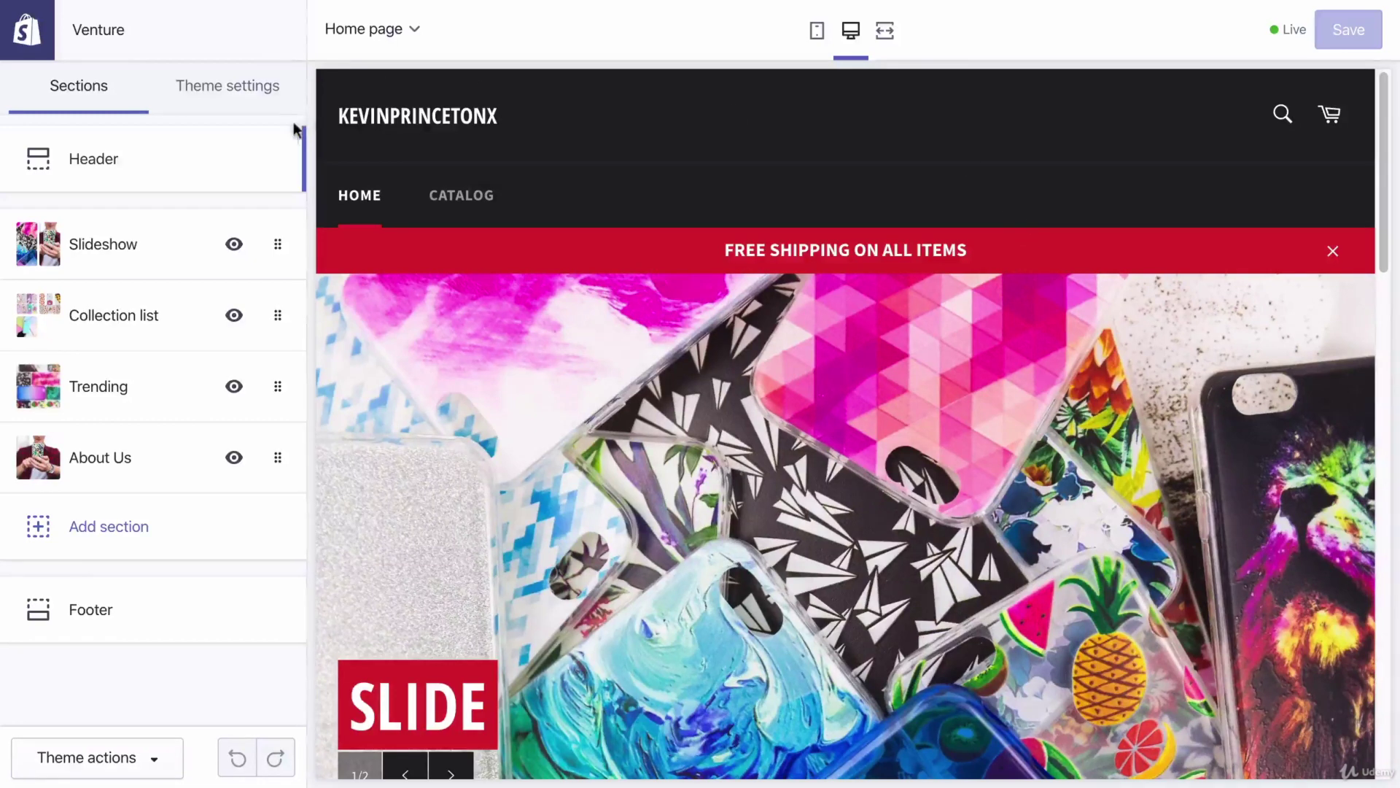
pyautogui.click(132, 144)
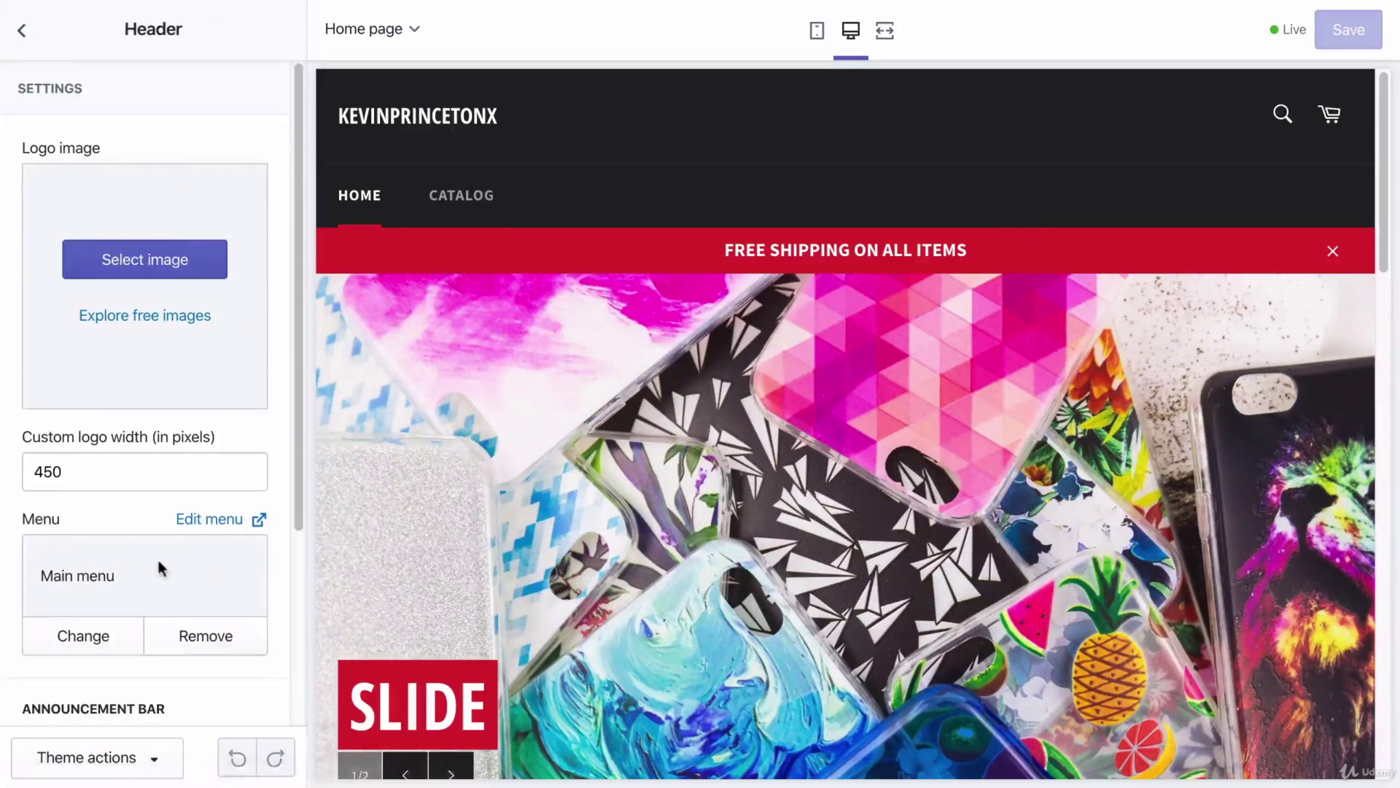
pyautogui.scroll(-2, 162, 566)
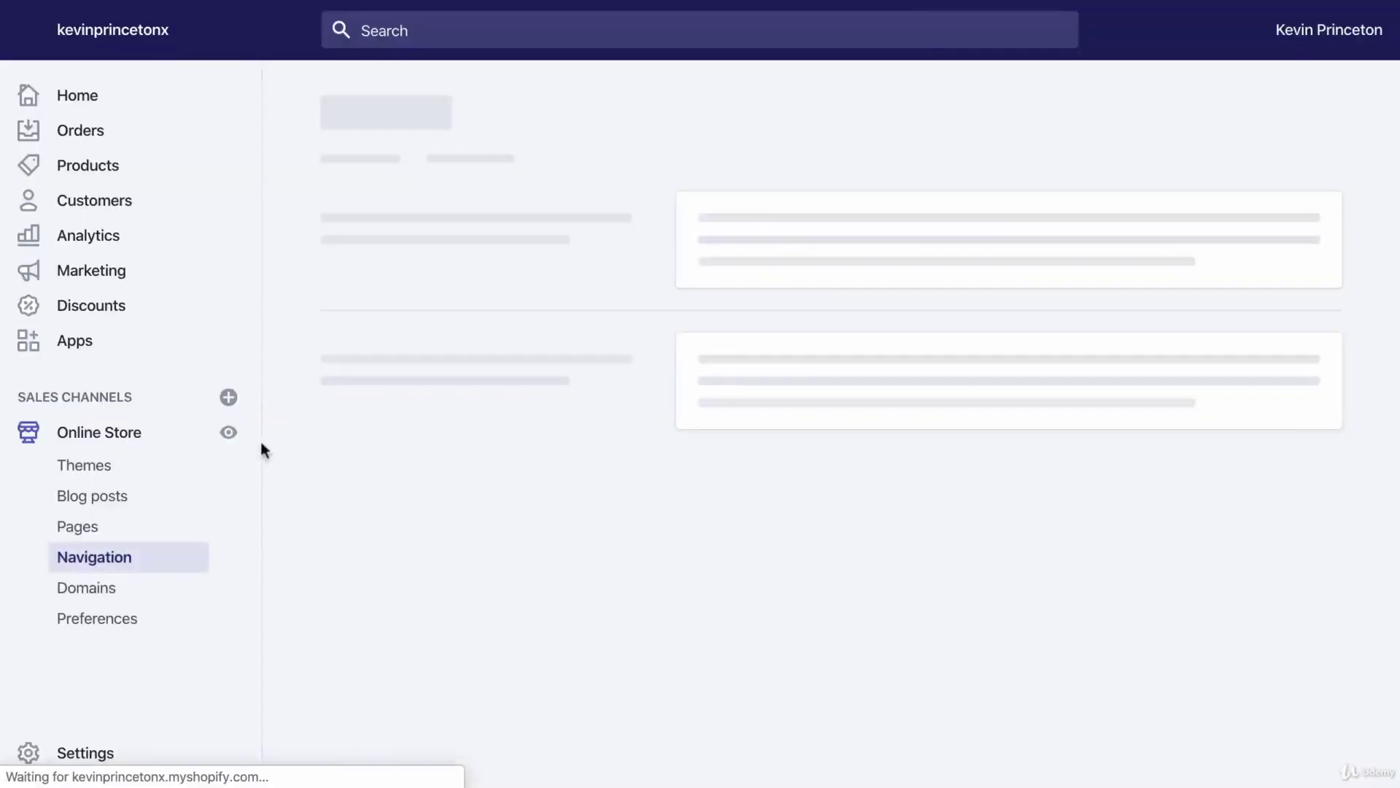
# - Go from Navigation back to the menus list and open 'Main menu' for editing
pyautogui.click(122, 566)
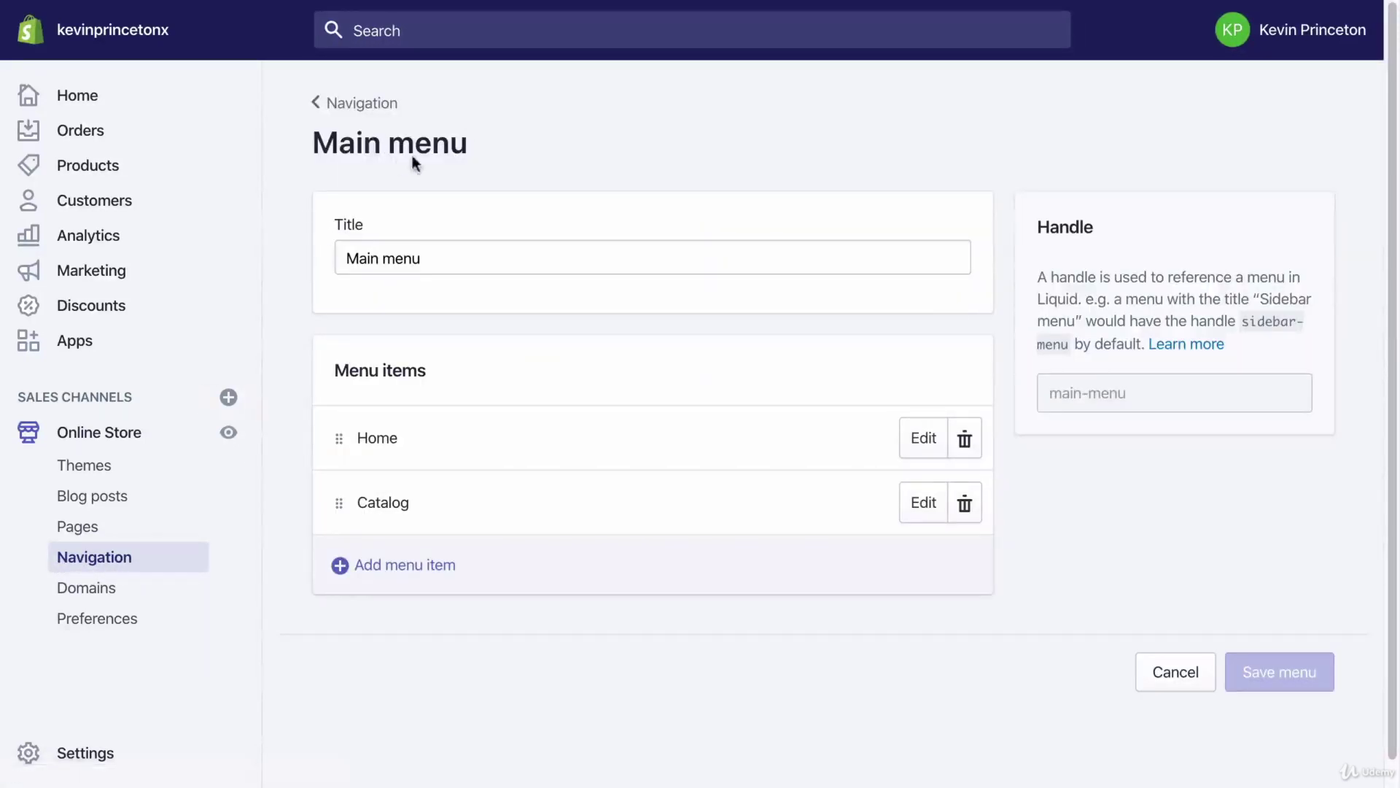
pyautogui.click(318, 108)
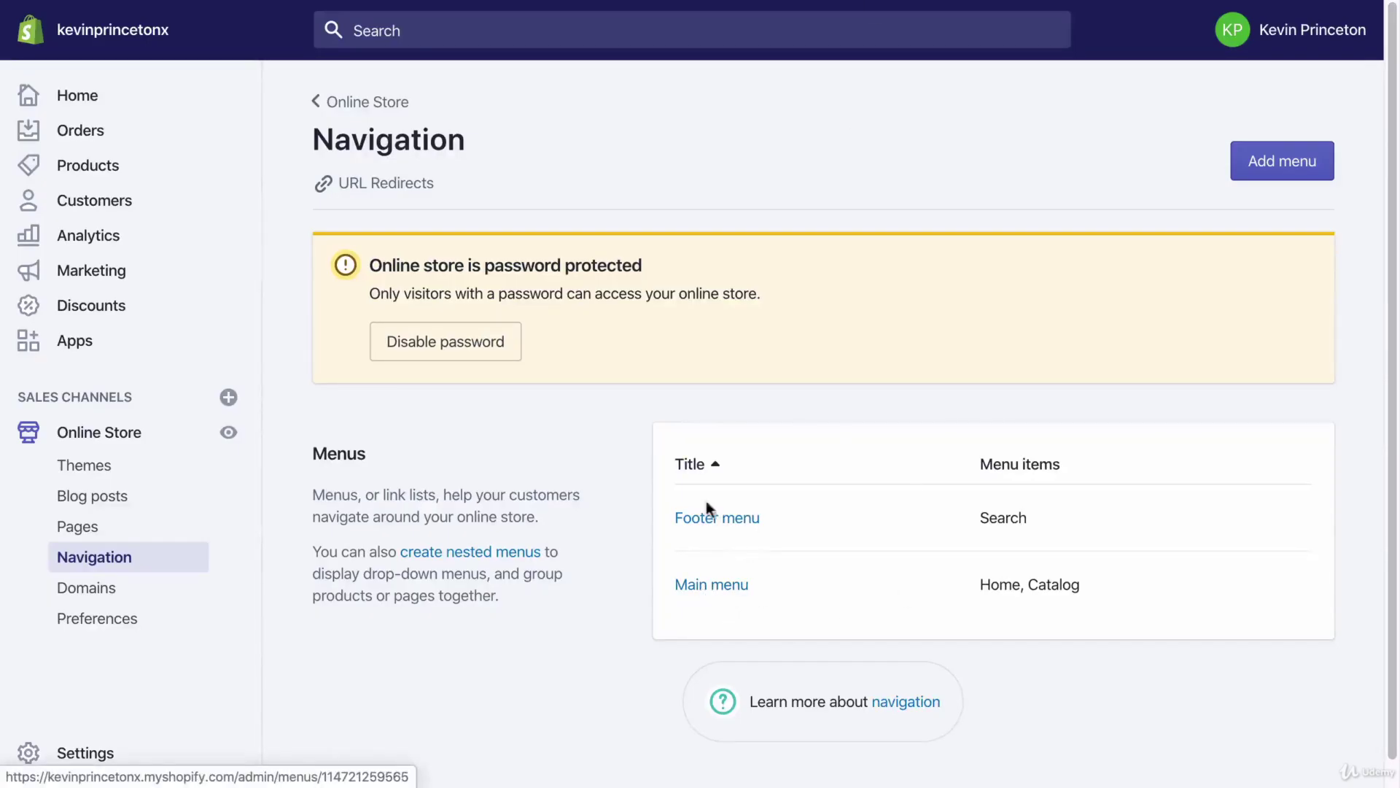
pyautogui.click(713, 586)
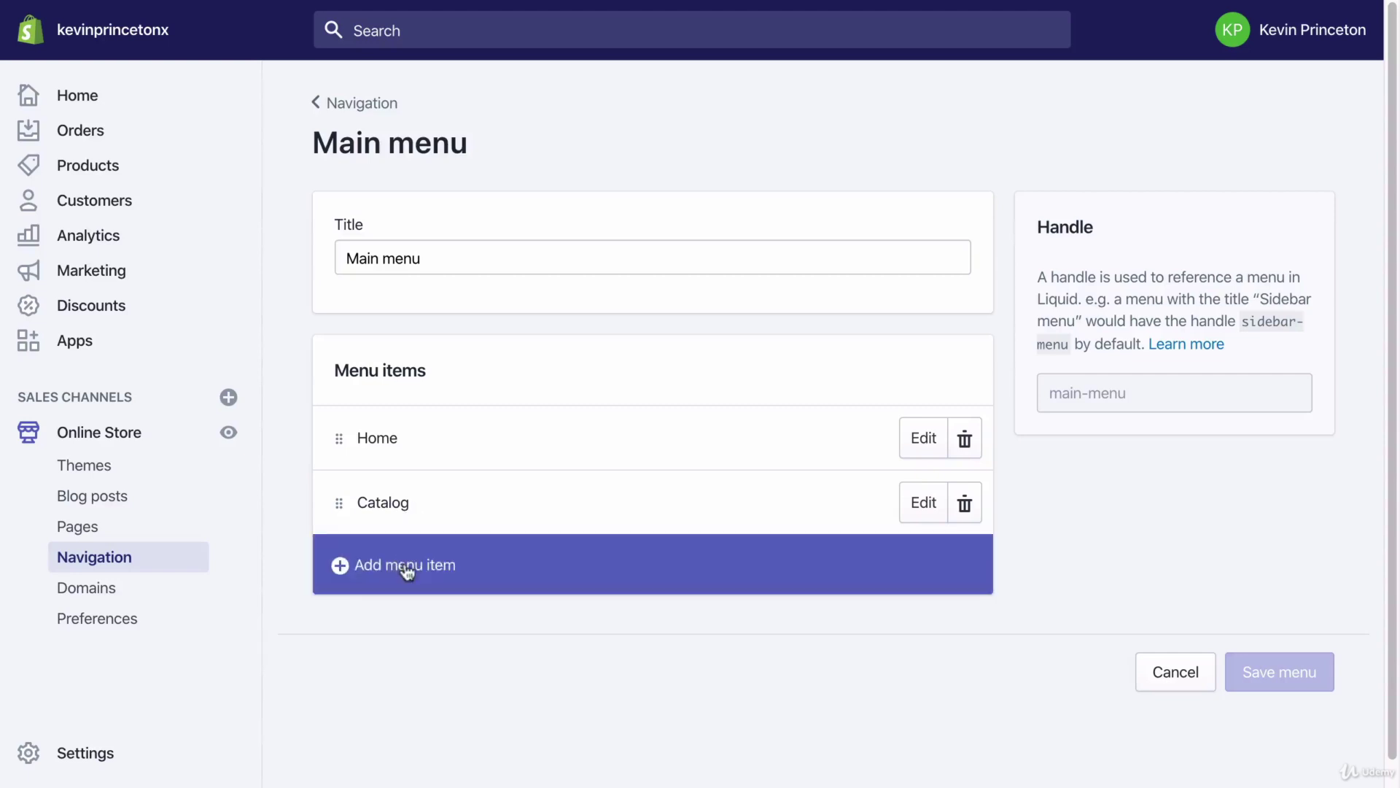
# - Add a 'Unicorn Cases' menu item linked to Collections > Unicorns
pyautogui.click(340, 566)
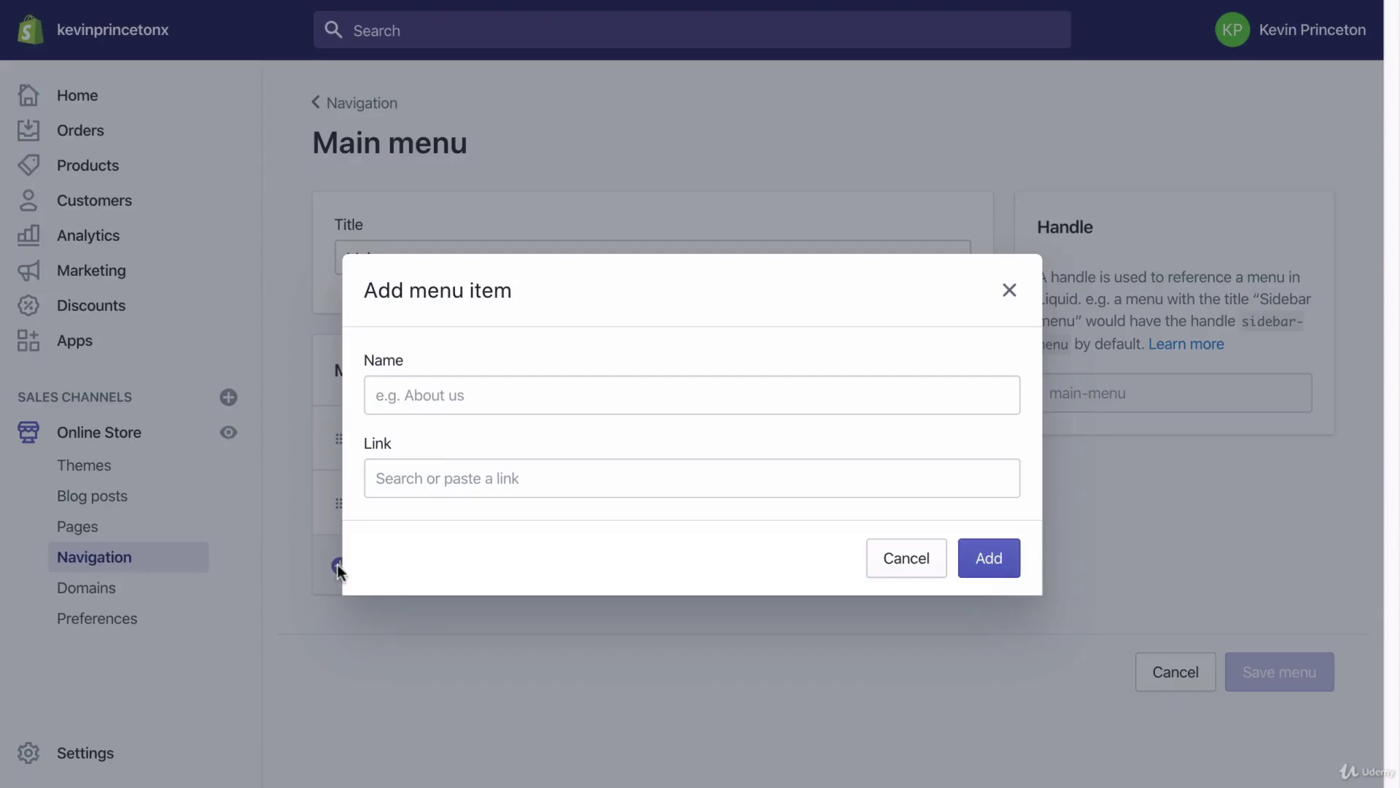
pyautogui.click(436, 398)
pyautogui.write('Unicorn')
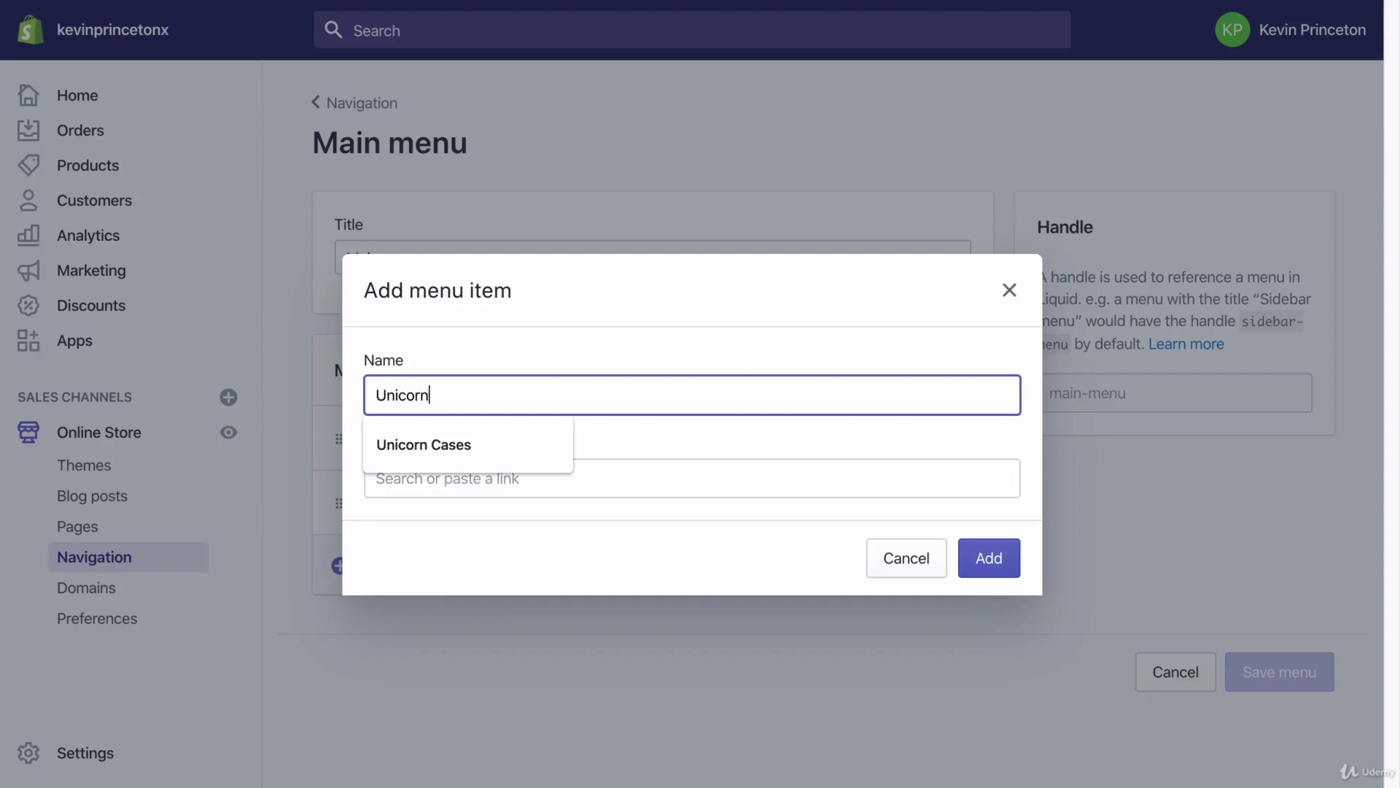
pyautogui.write(' Cases')
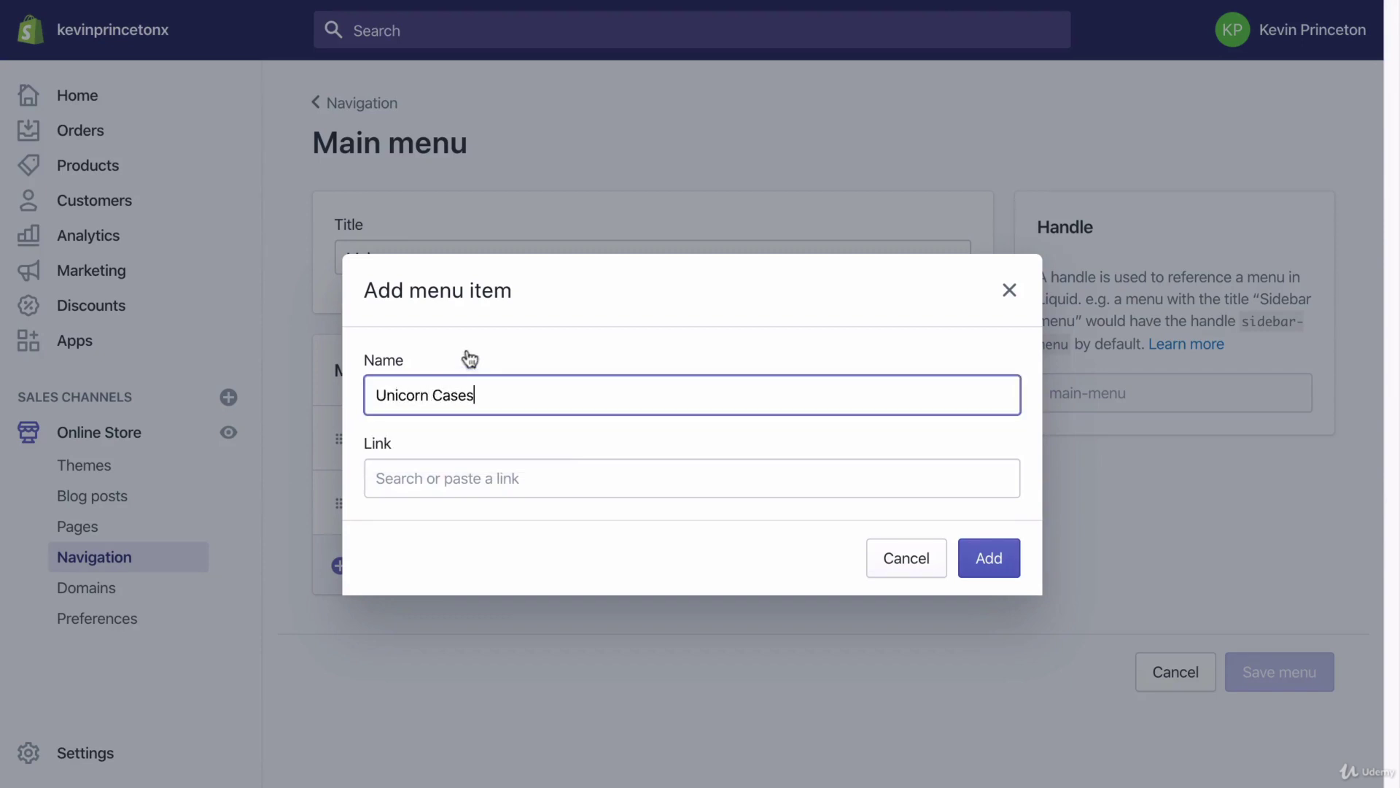
pyautogui.click(428, 478)
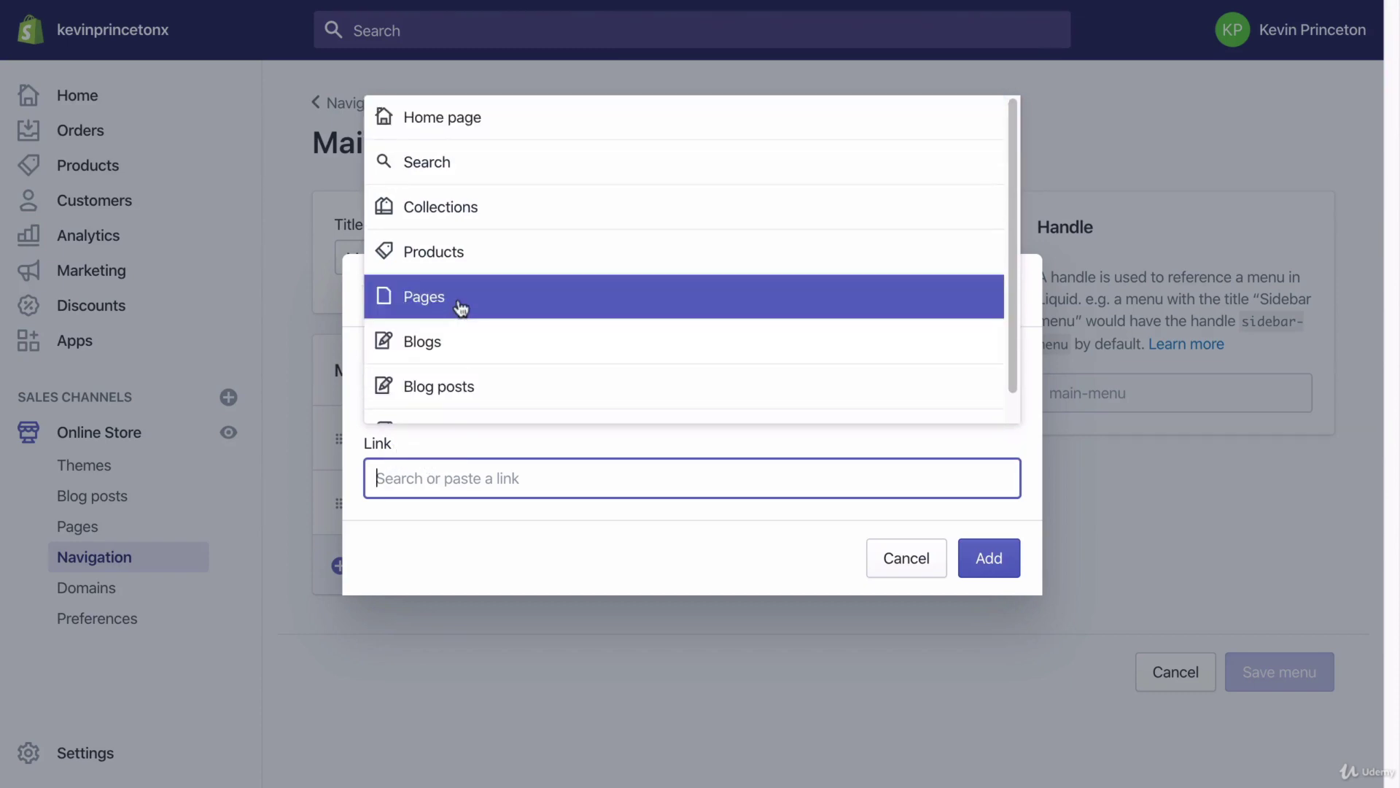
pyautogui.click(453, 208)
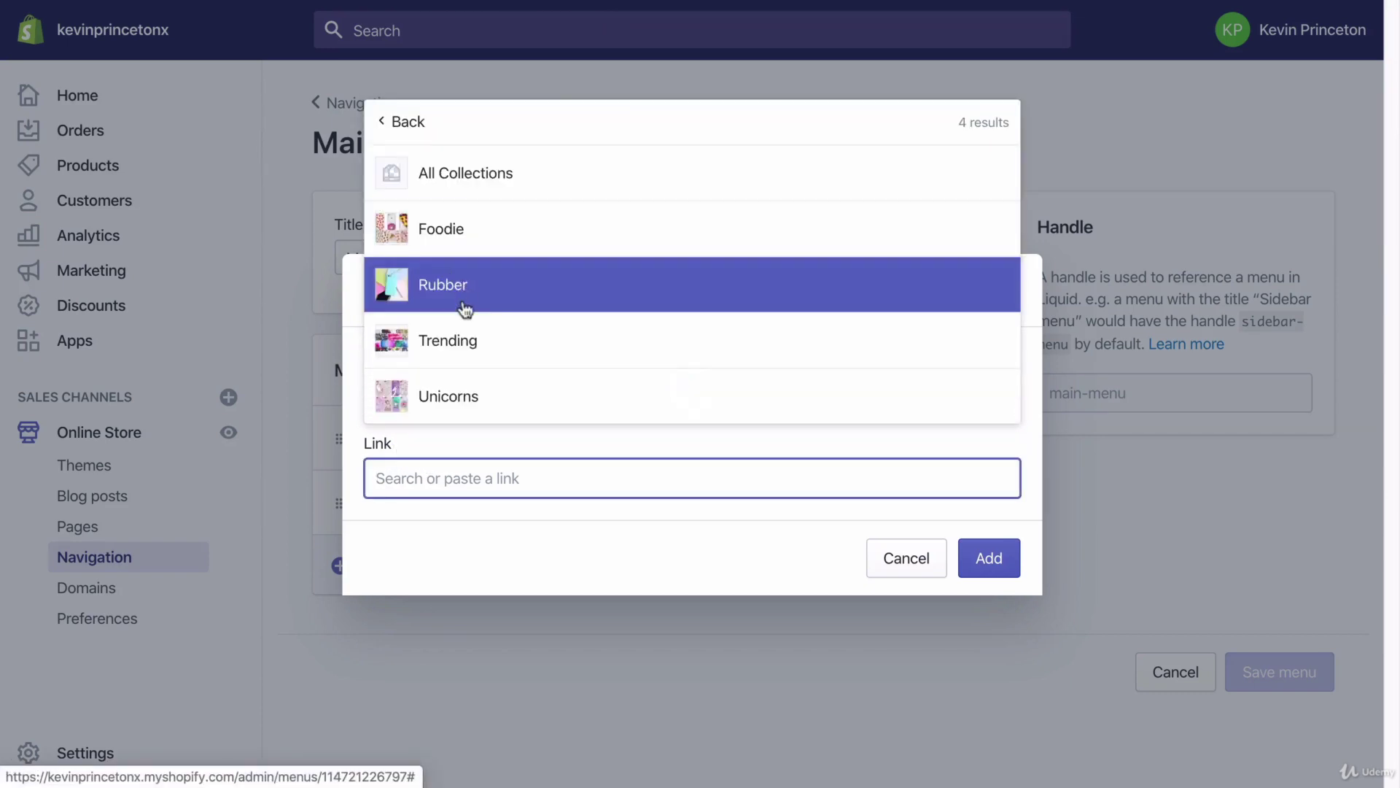
pyautogui.click(400, 125)
pyautogui.click(372, 575)
pyautogui.click(394, 468)
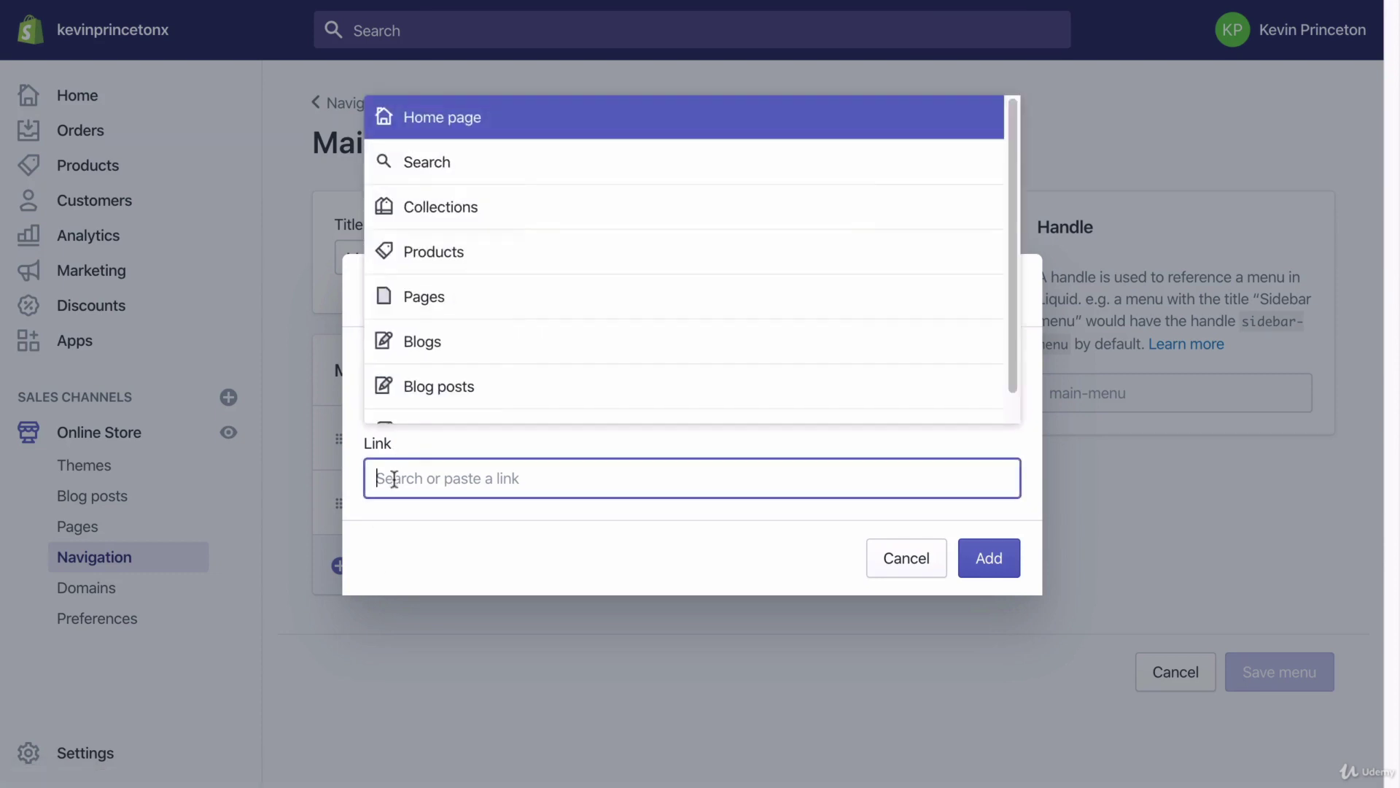
pyautogui.click(441, 226)
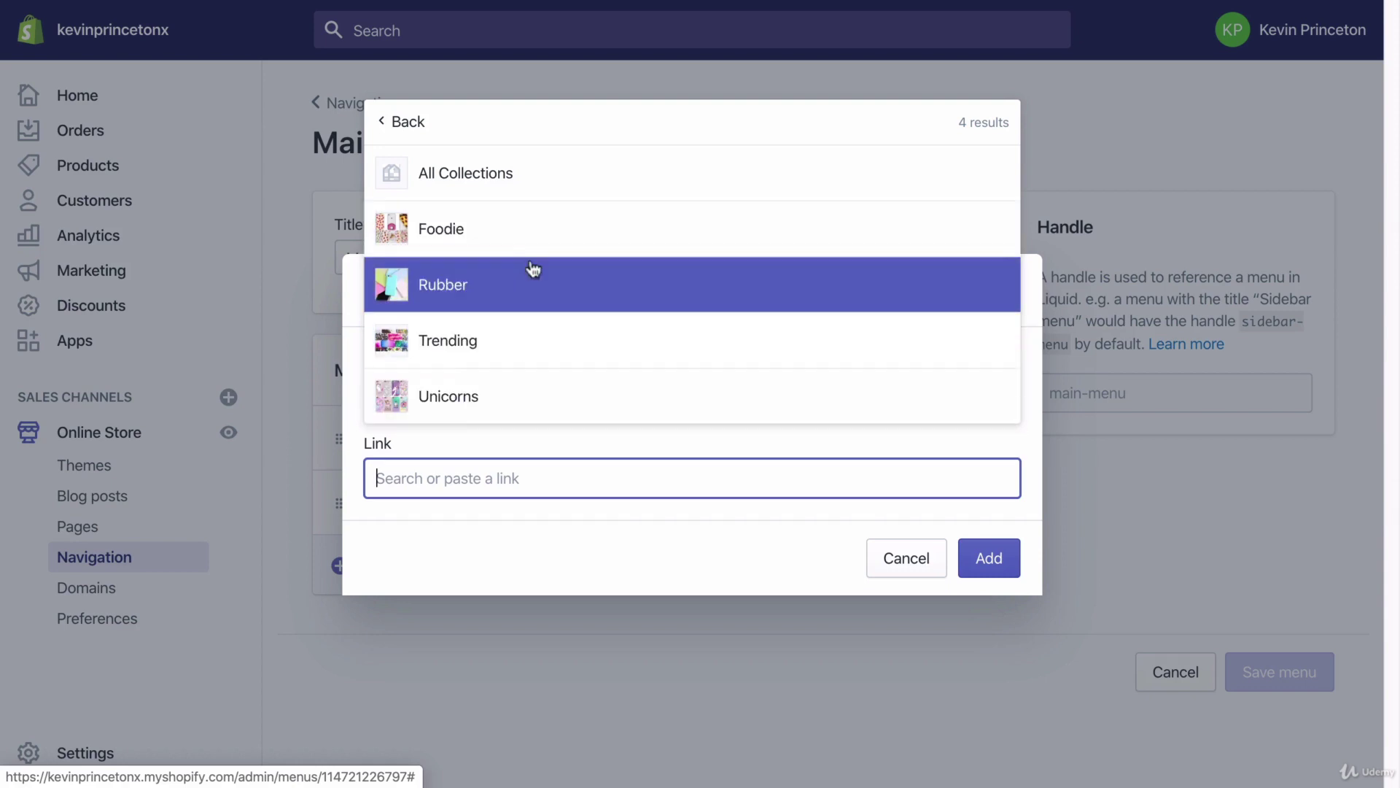
pyautogui.click(463, 405)
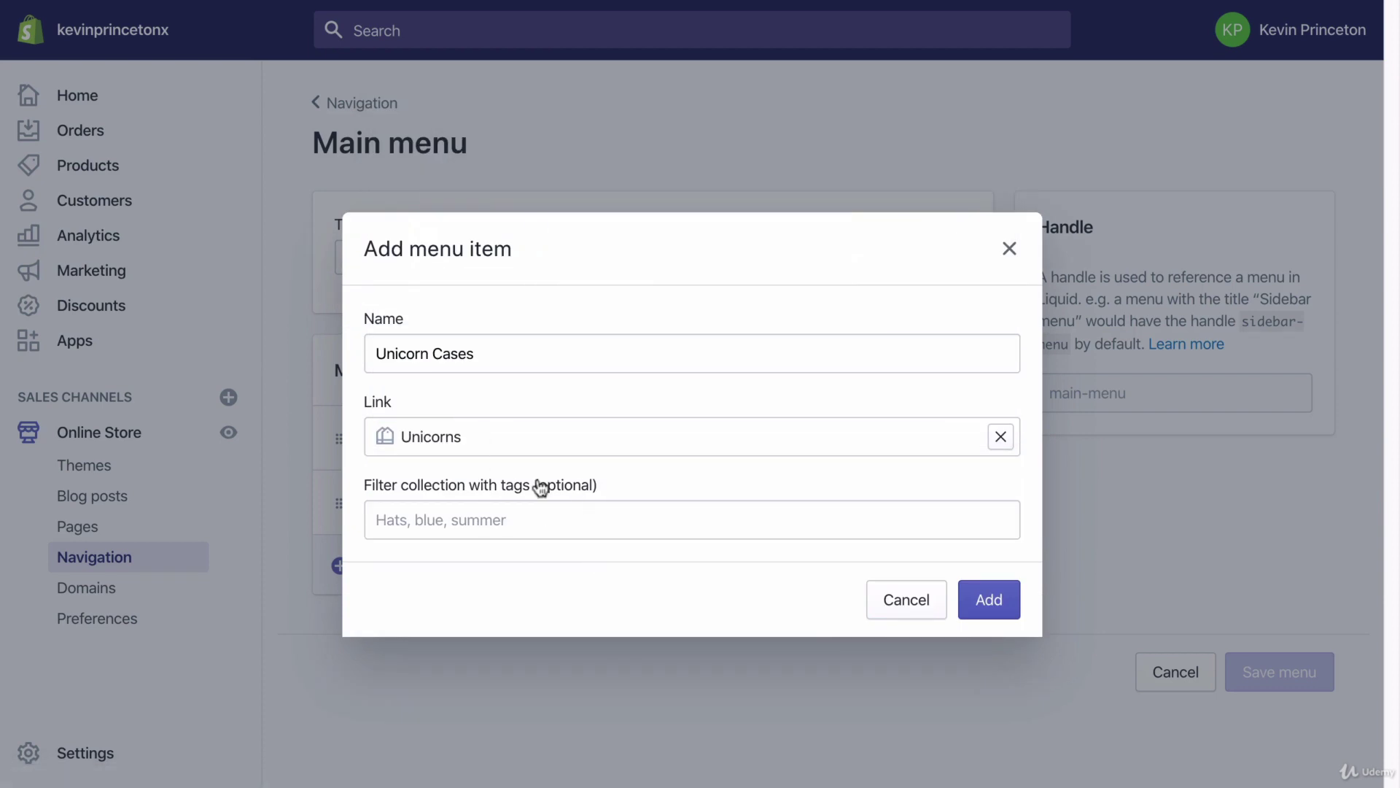
pyautogui.click(995, 603)
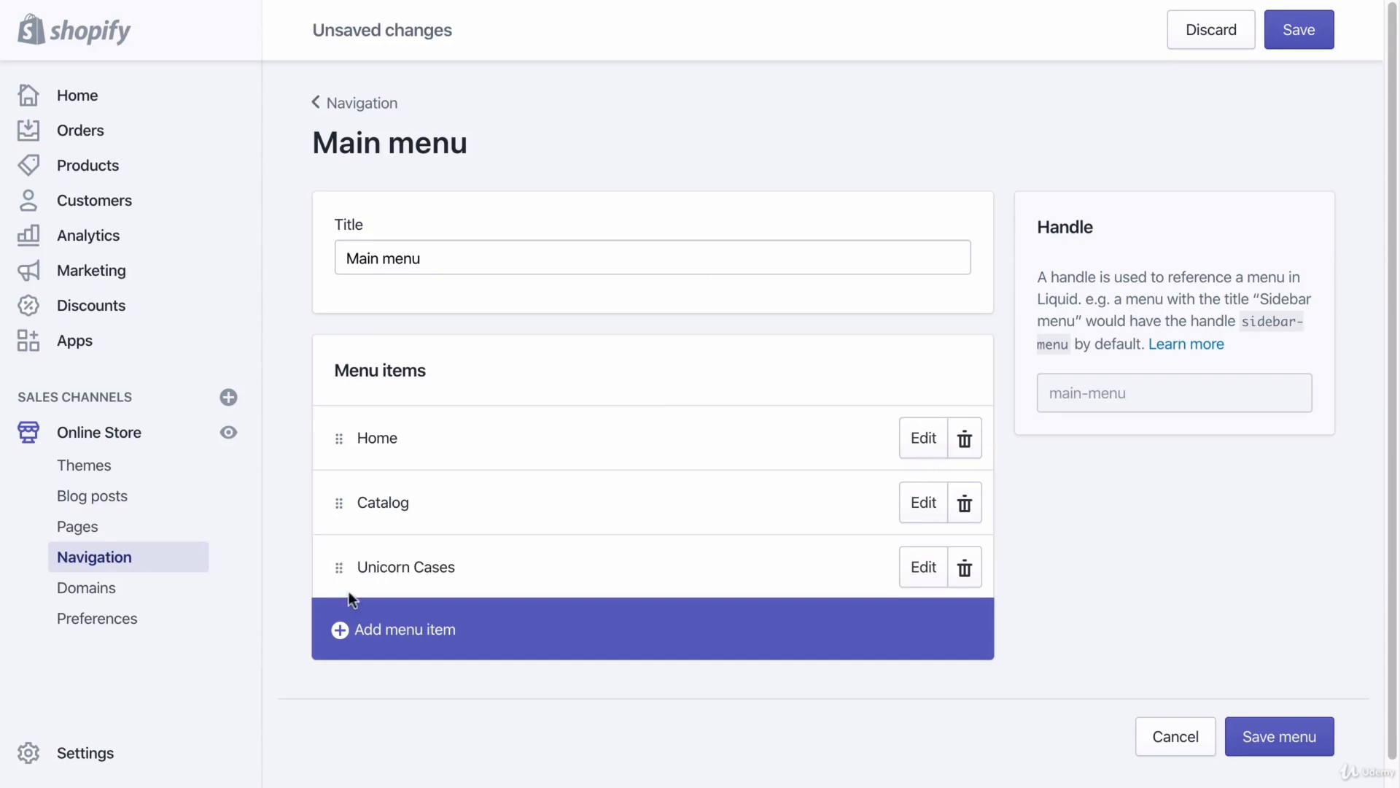
# - Nest Unicorn Cases under Catalog, then add 'Rubber Cases' under Catalog linked to Collections > Rubber
pyautogui.moveTo(337, 570); pyautogui.dragTo(383, 545)
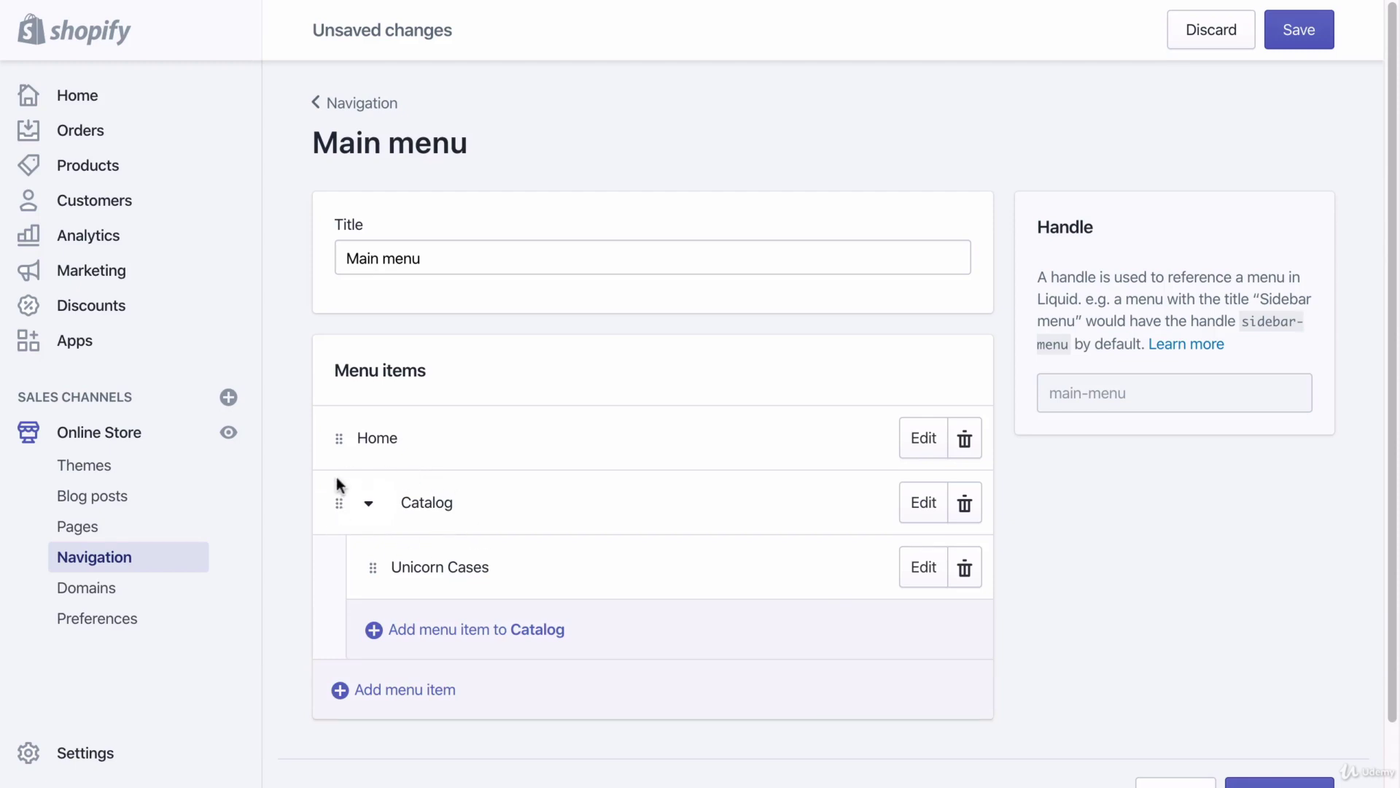
pyautogui.click(372, 629)
pyautogui.click(397, 406)
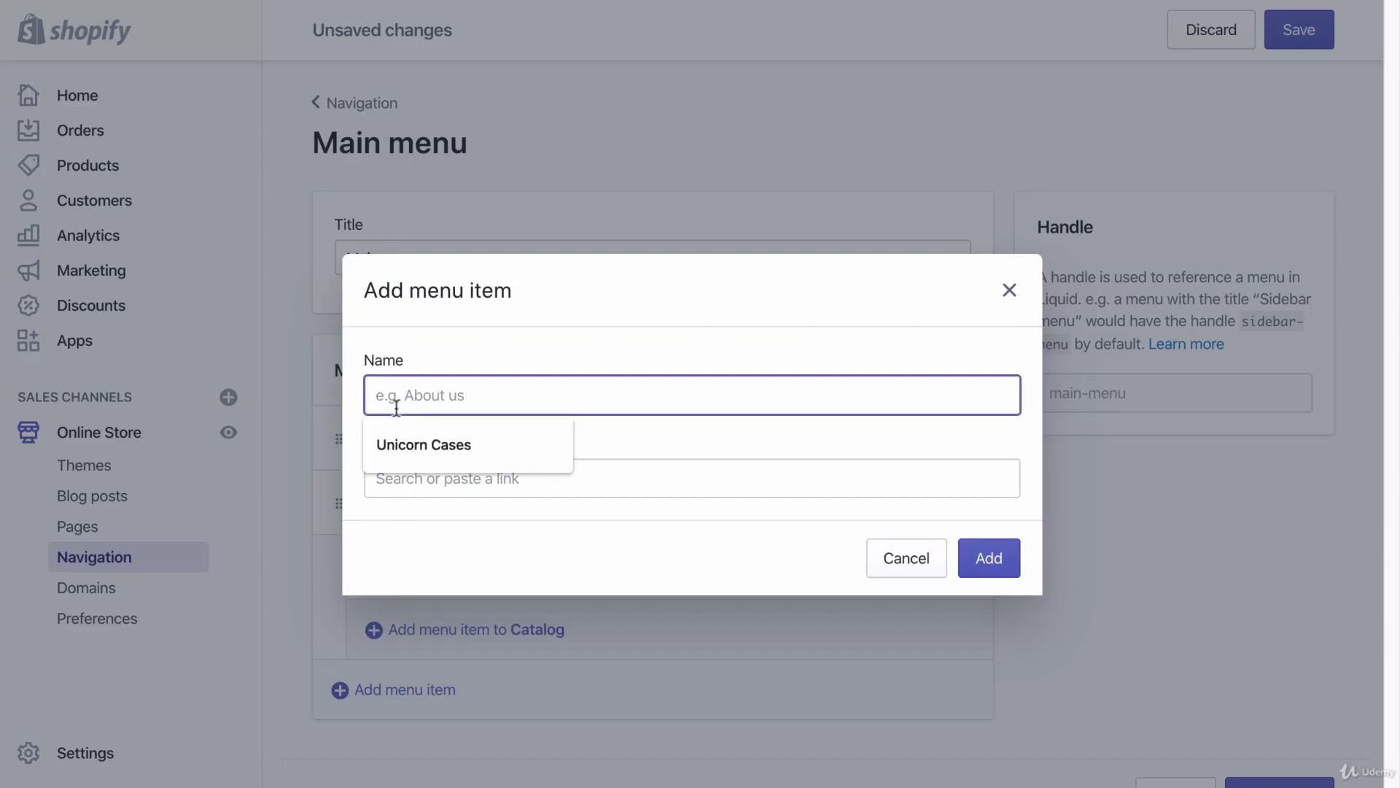
pyautogui.write('Rubber Cases')
pyautogui.click(440, 485)
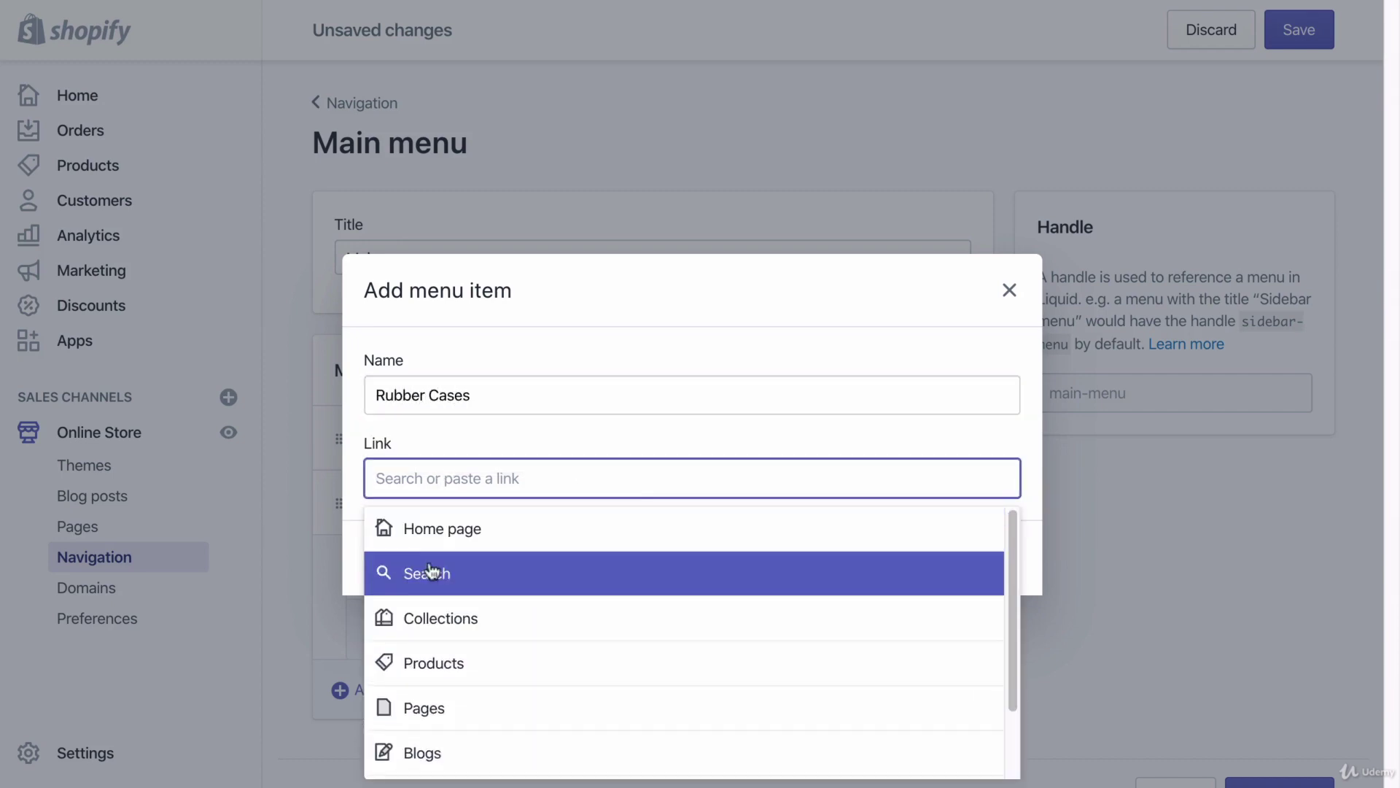
pyautogui.click(426, 627)
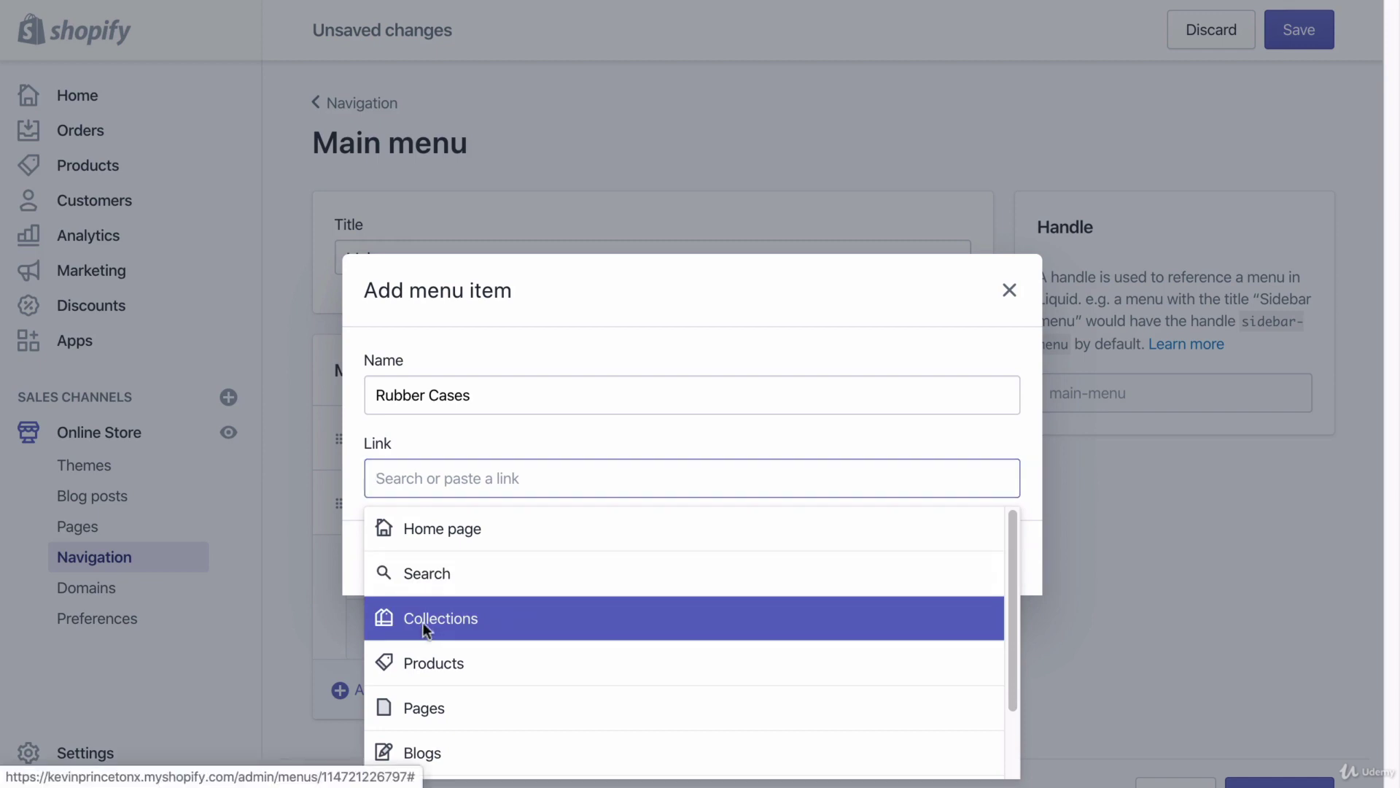
pyautogui.click(485, 687)
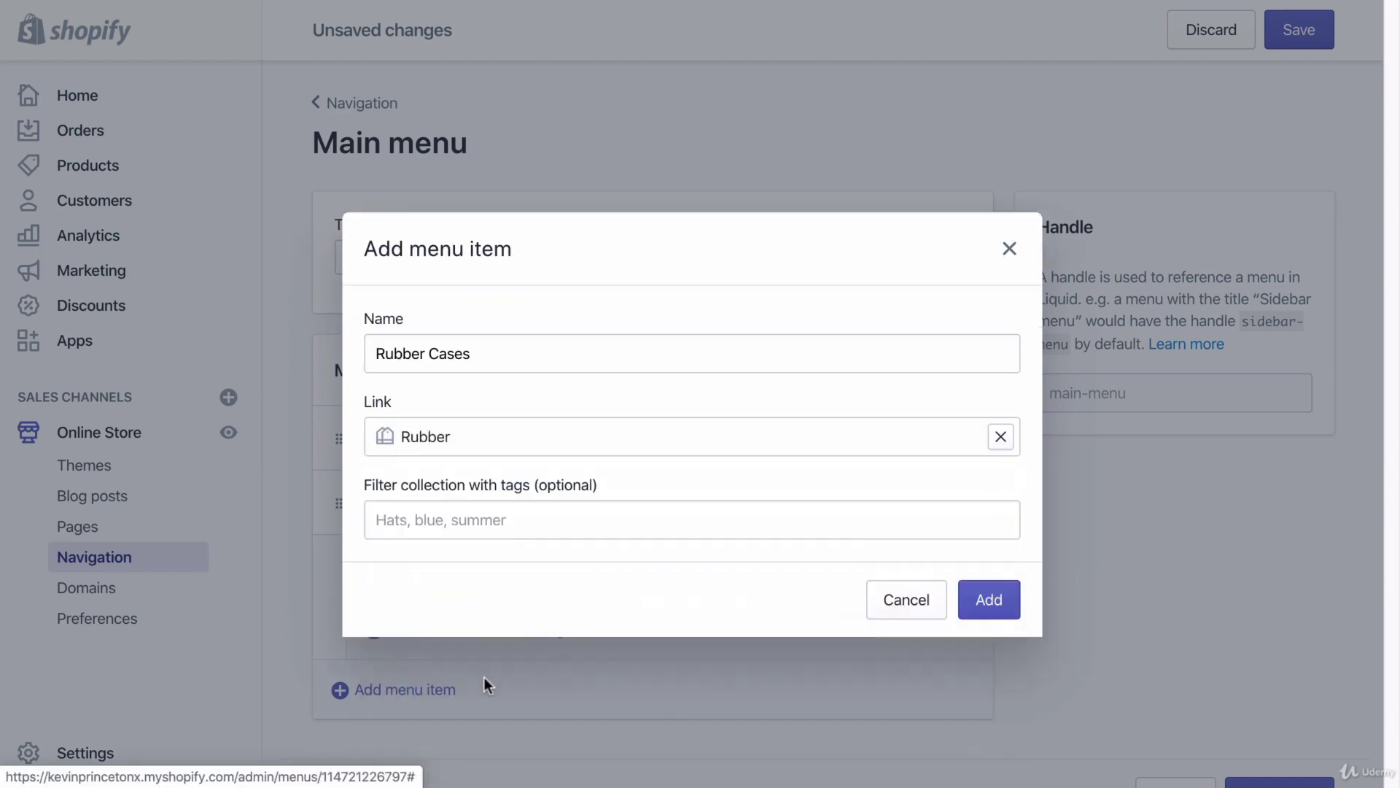
pyautogui.click(989, 599)
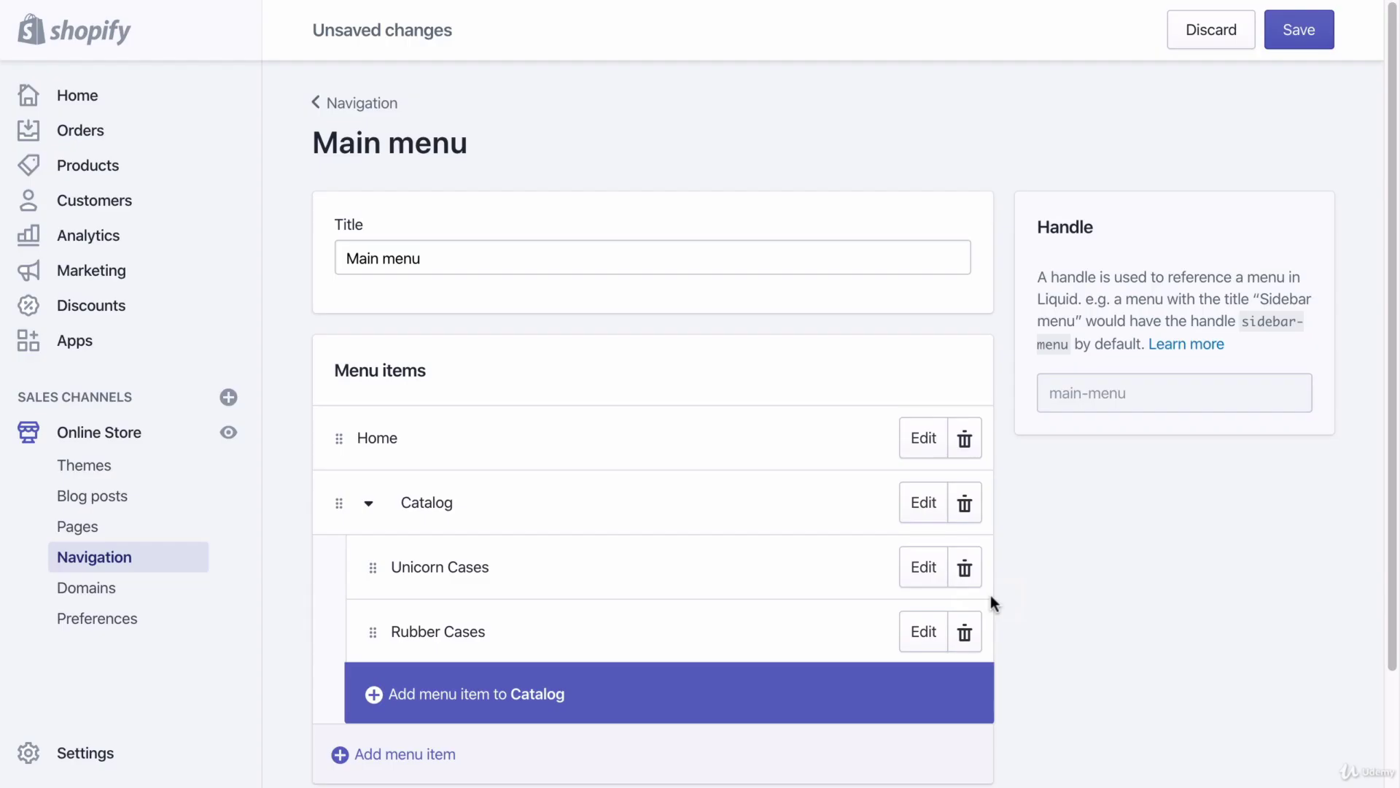
# - Add 'Foodie Cases' under Catalog, linked to Collections > Foodie
pyautogui.scroll(-2, 992, 602)
pyautogui.click(379, 564)
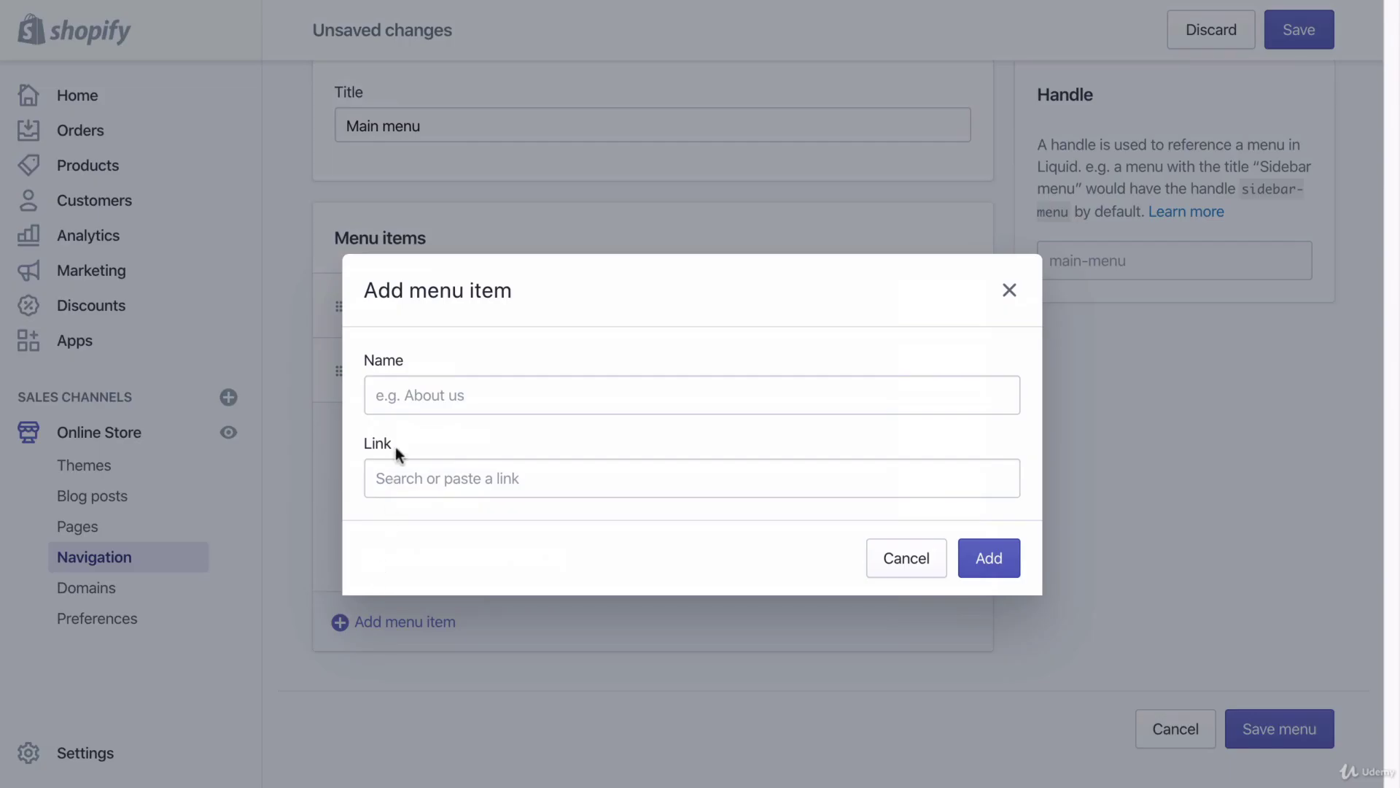
pyautogui.click(393, 396)
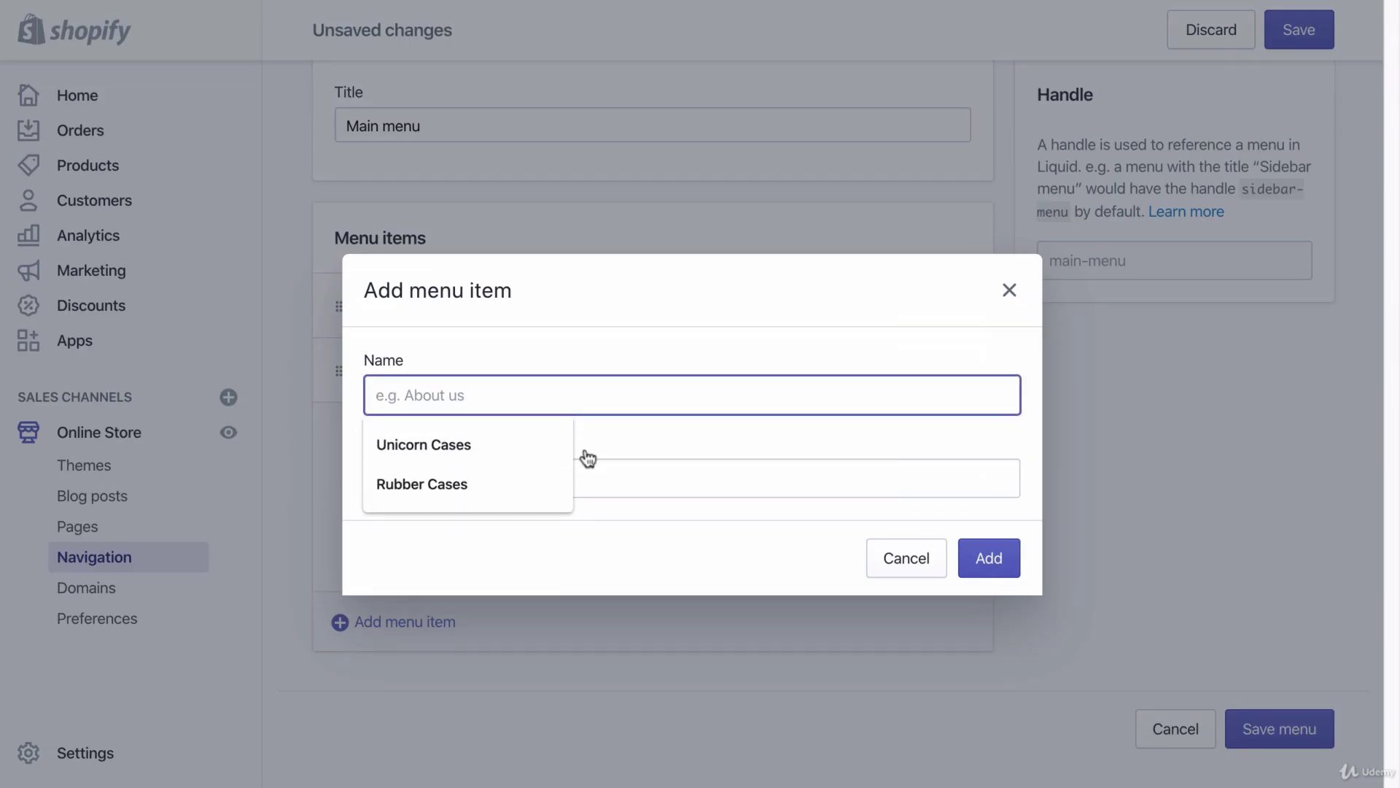
pyautogui.write('Foodie Cases')
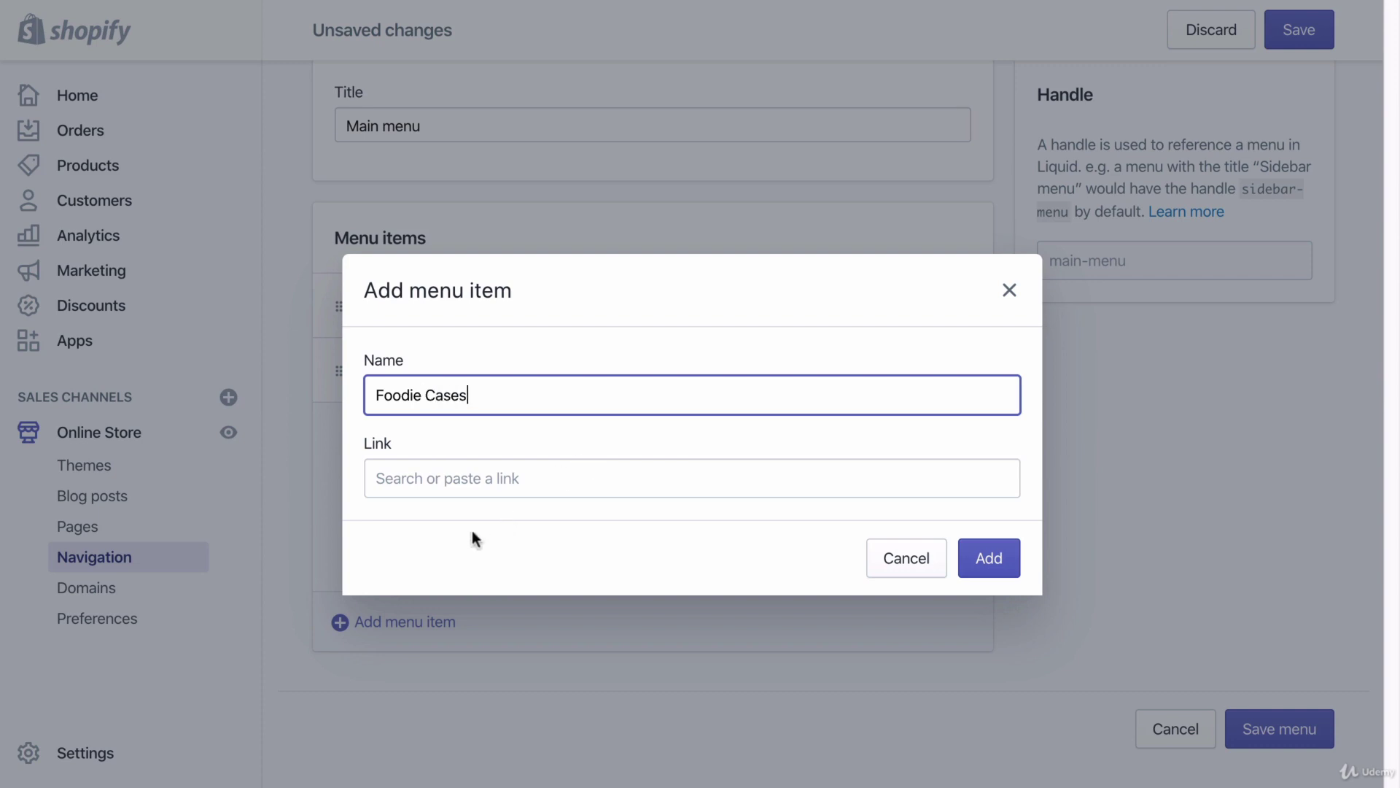
pyautogui.click(441, 479)
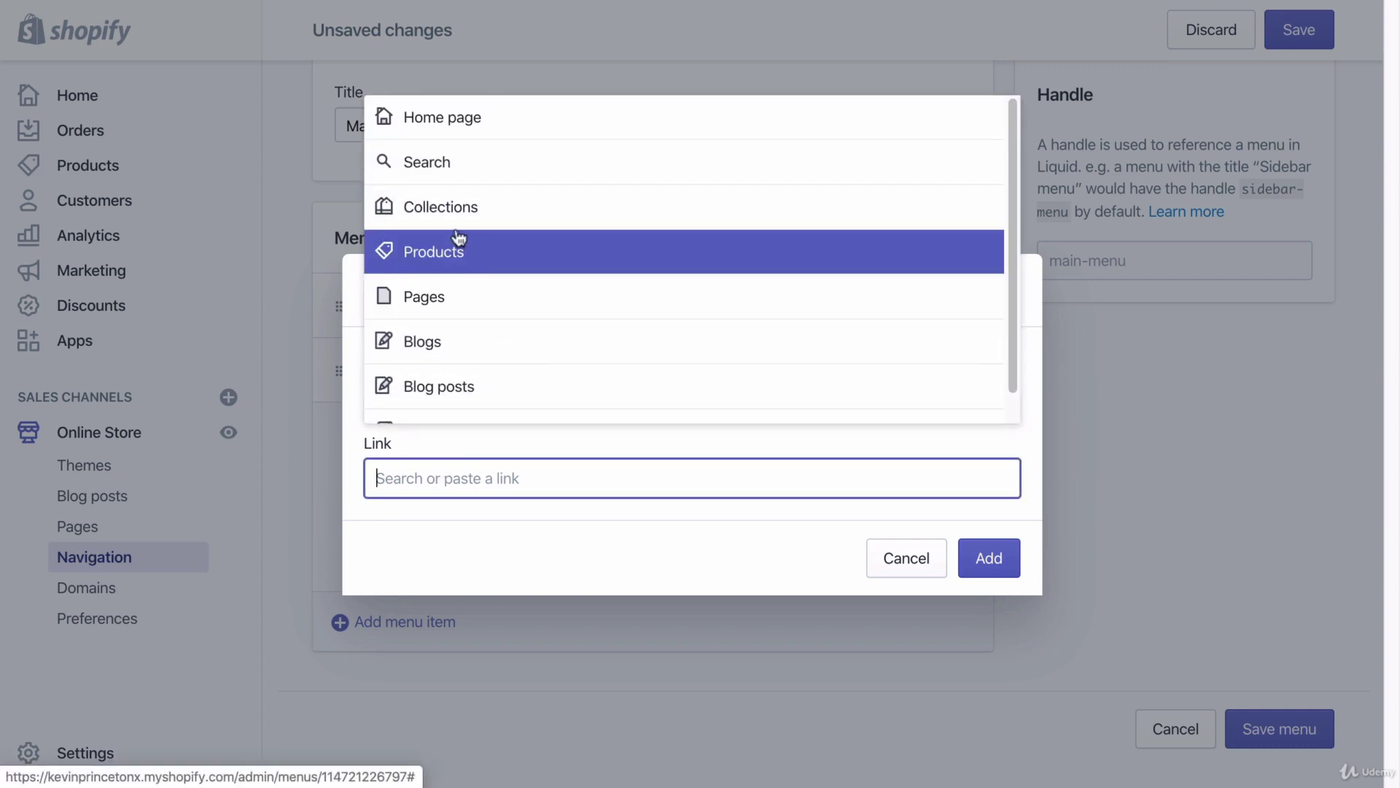
pyautogui.click(453, 207)
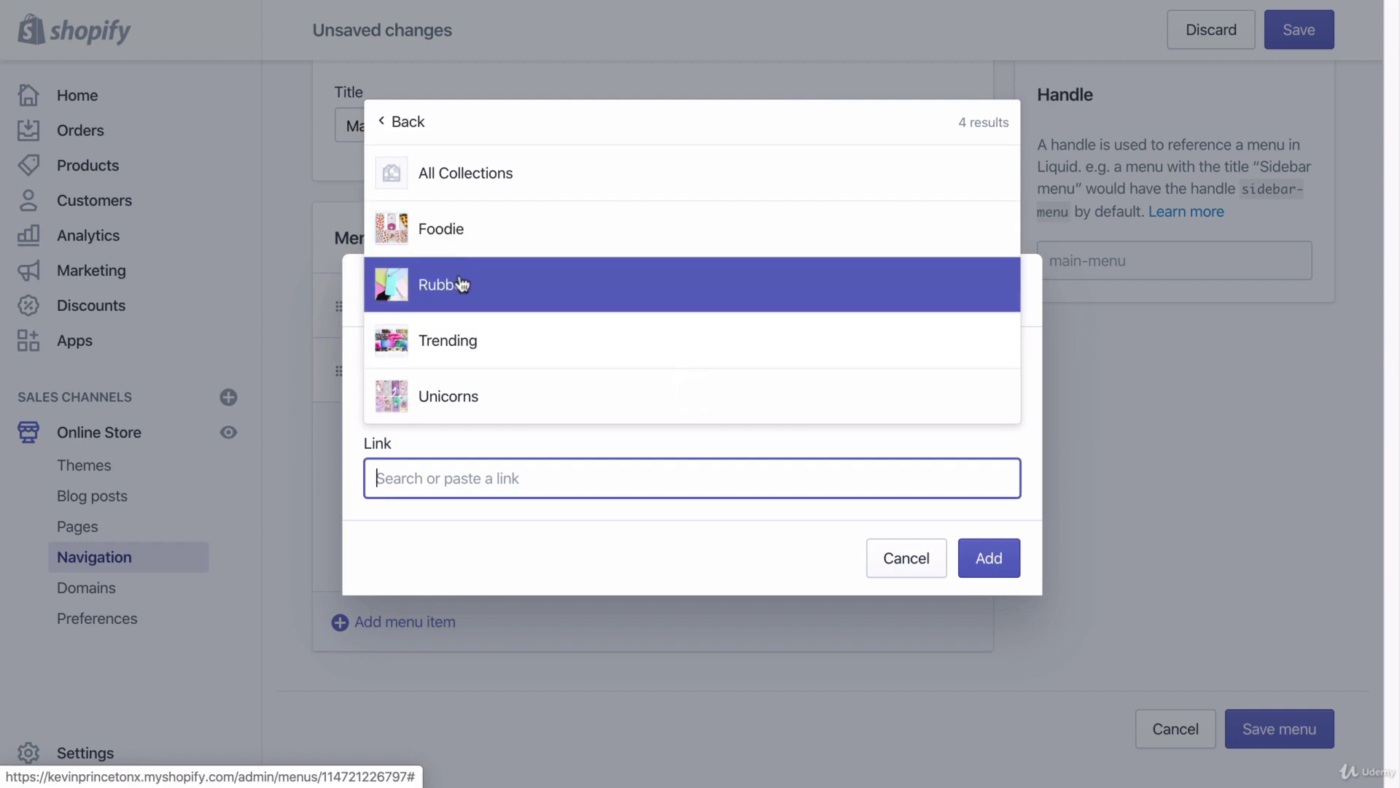
pyautogui.click(450, 239)
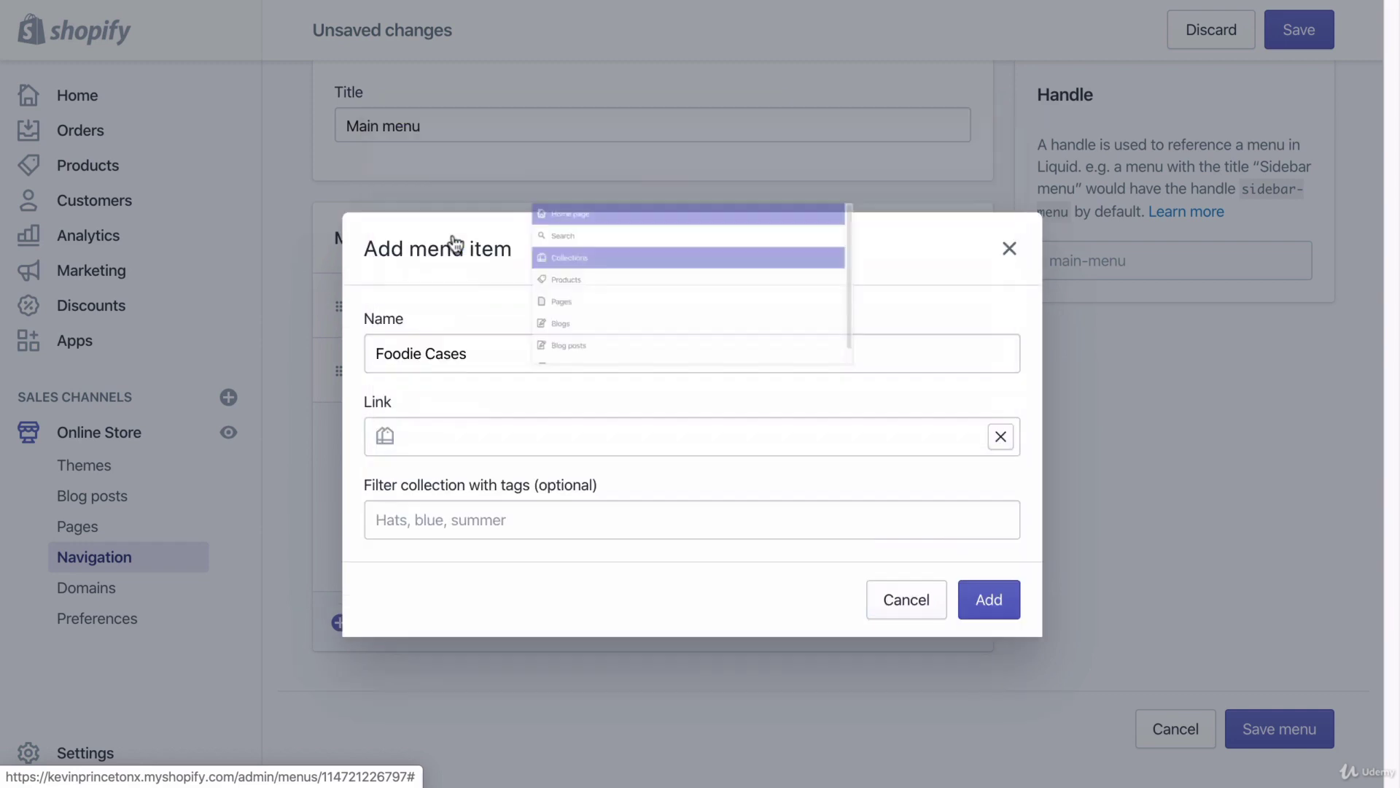
pyautogui.click(988, 602)
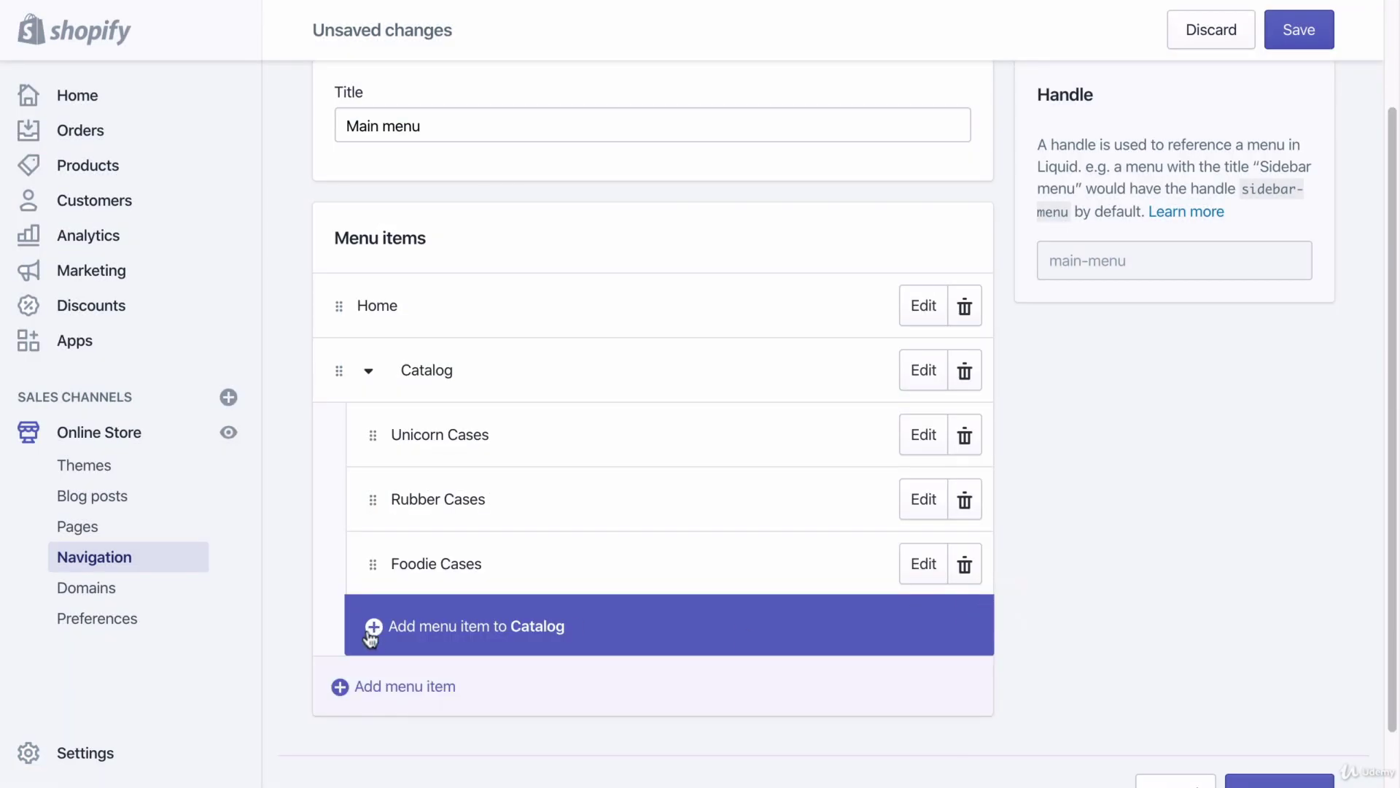
# - Add 'Trending Cases' under Catalog linked to Collections > Trending, and save the menu
pyautogui.click(376, 629)
pyautogui.click(433, 406)
pyautogui.write('Trending Cases')
pyautogui.click(400, 478)
pyautogui.click(445, 248)
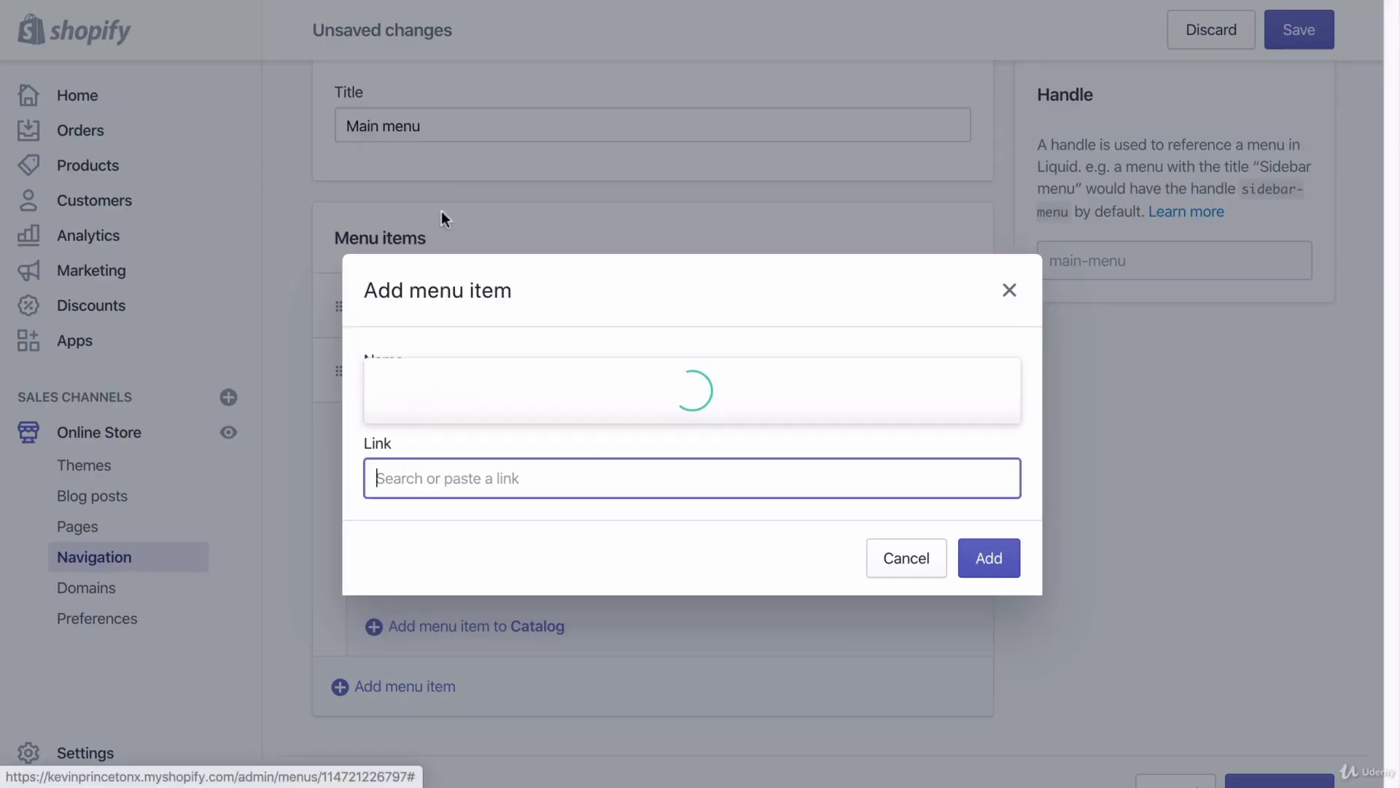
pyautogui.click(458, 343)
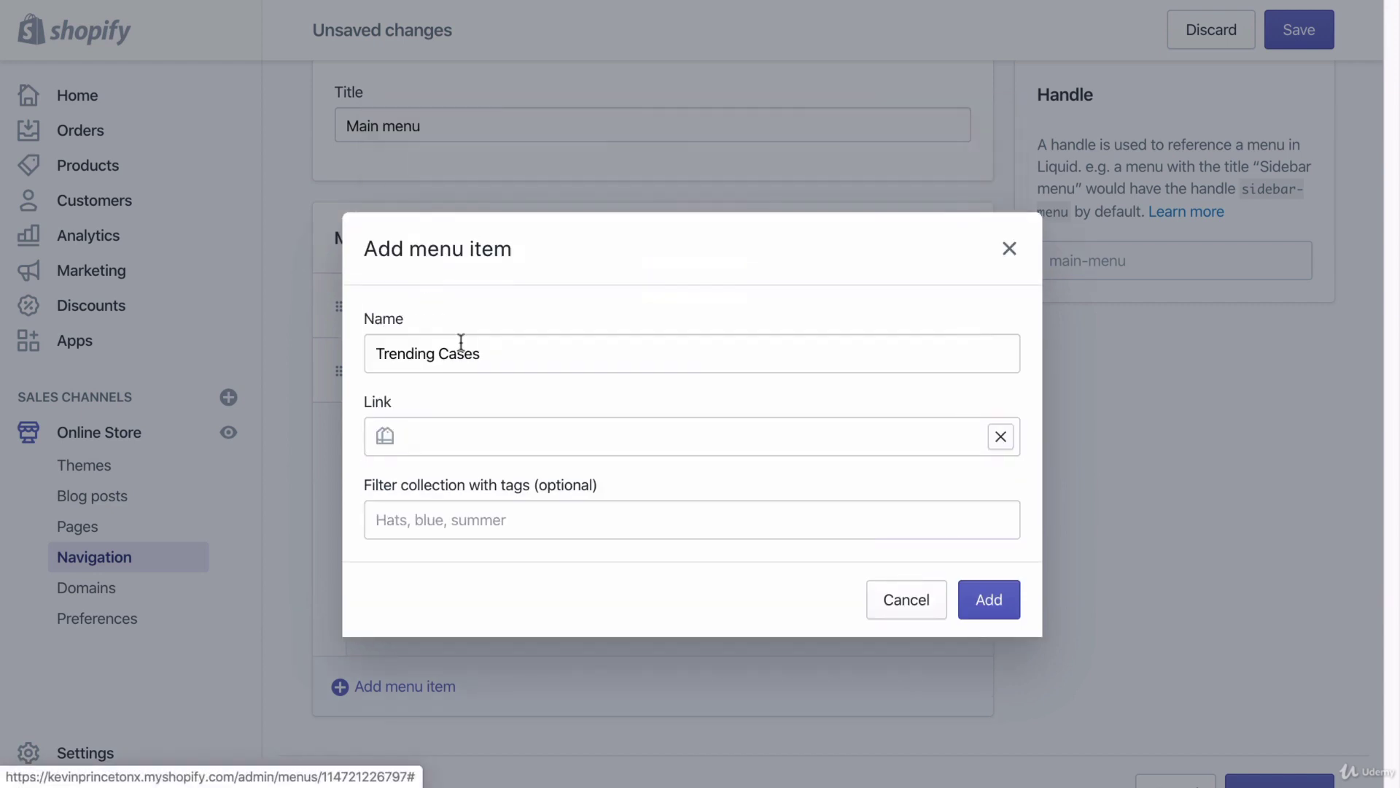
pyautogui.click(992, 603)
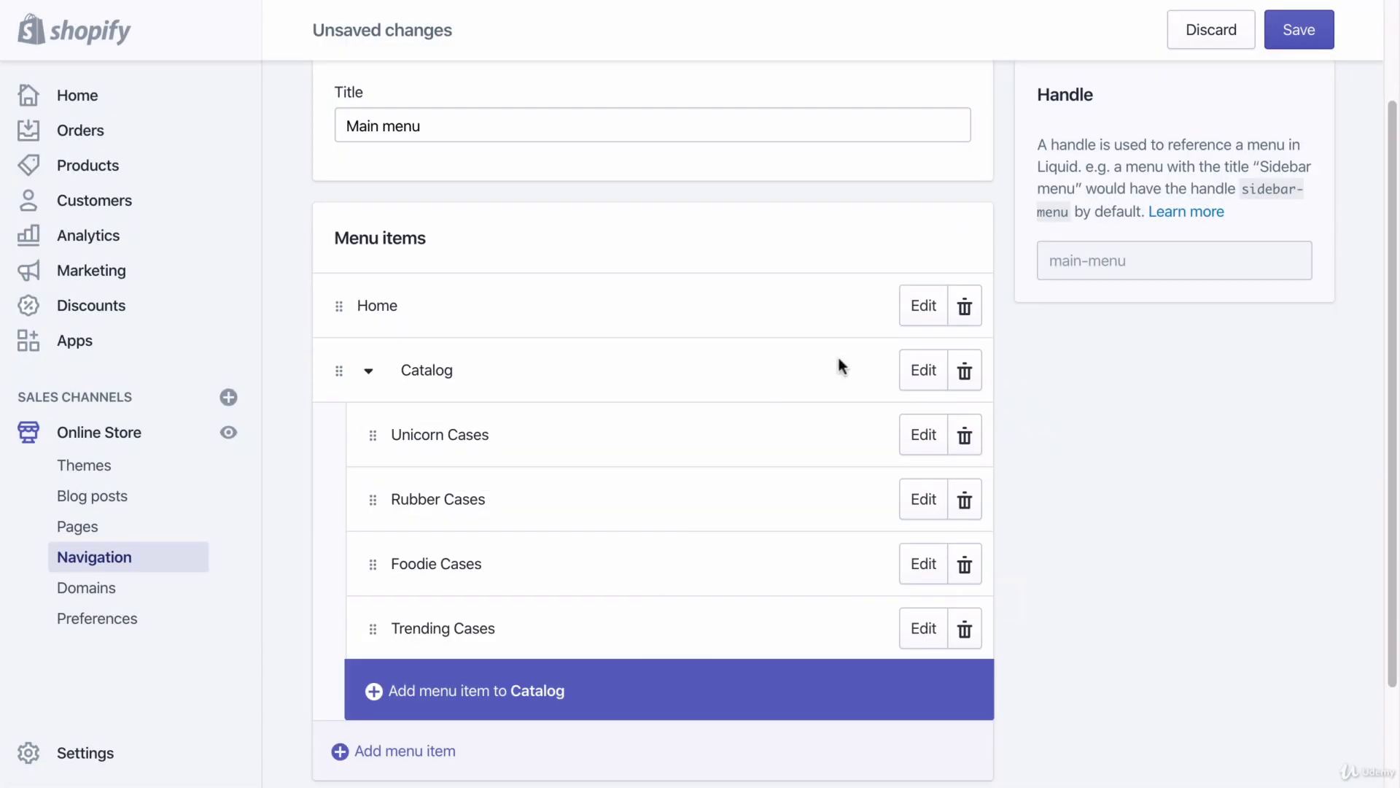
pyautogui.click(1291, 29)
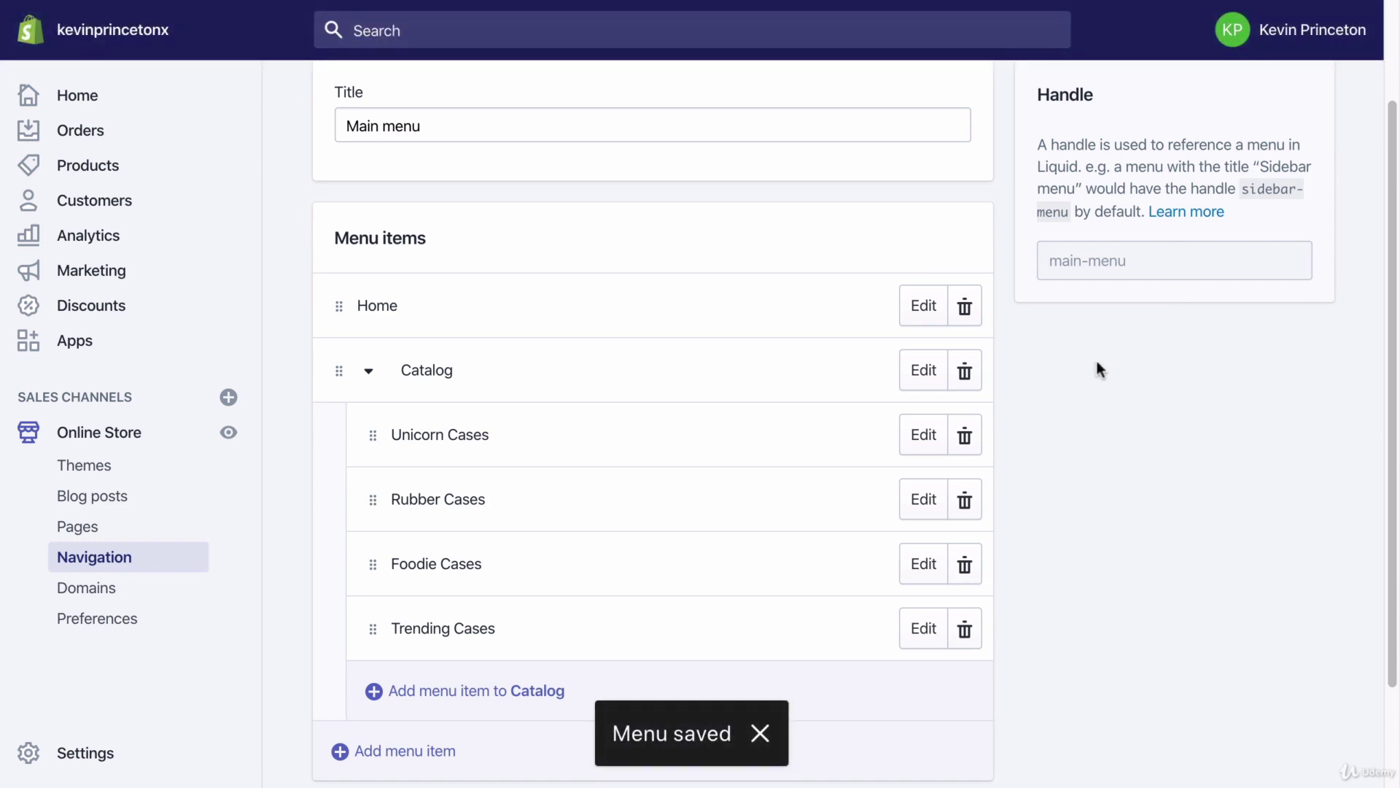
# - View the live storefront and expand CATALOG to show Unicorn, Rubber, Foodie and Trending Cases
pyautogui.click(145, 432)
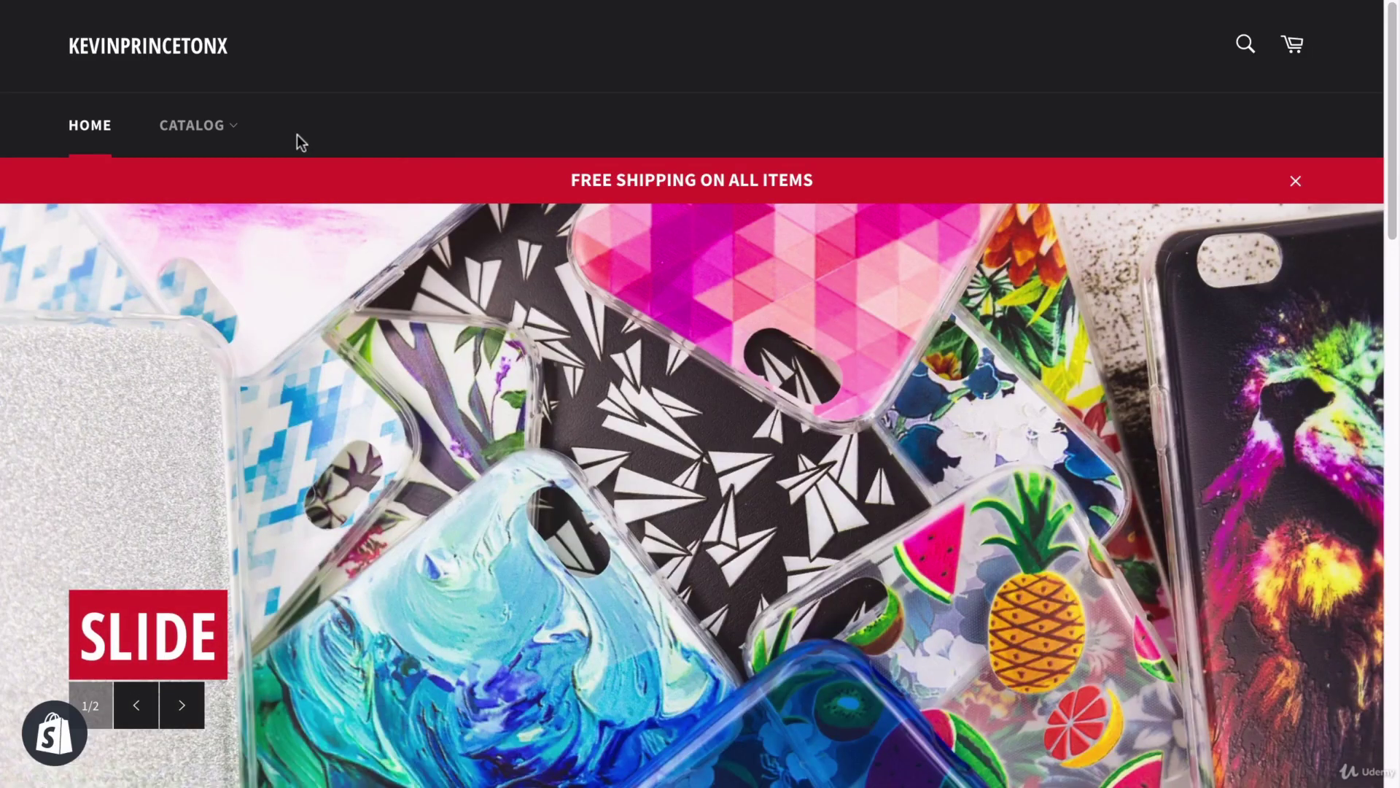
pyautogui.click(228, 129)
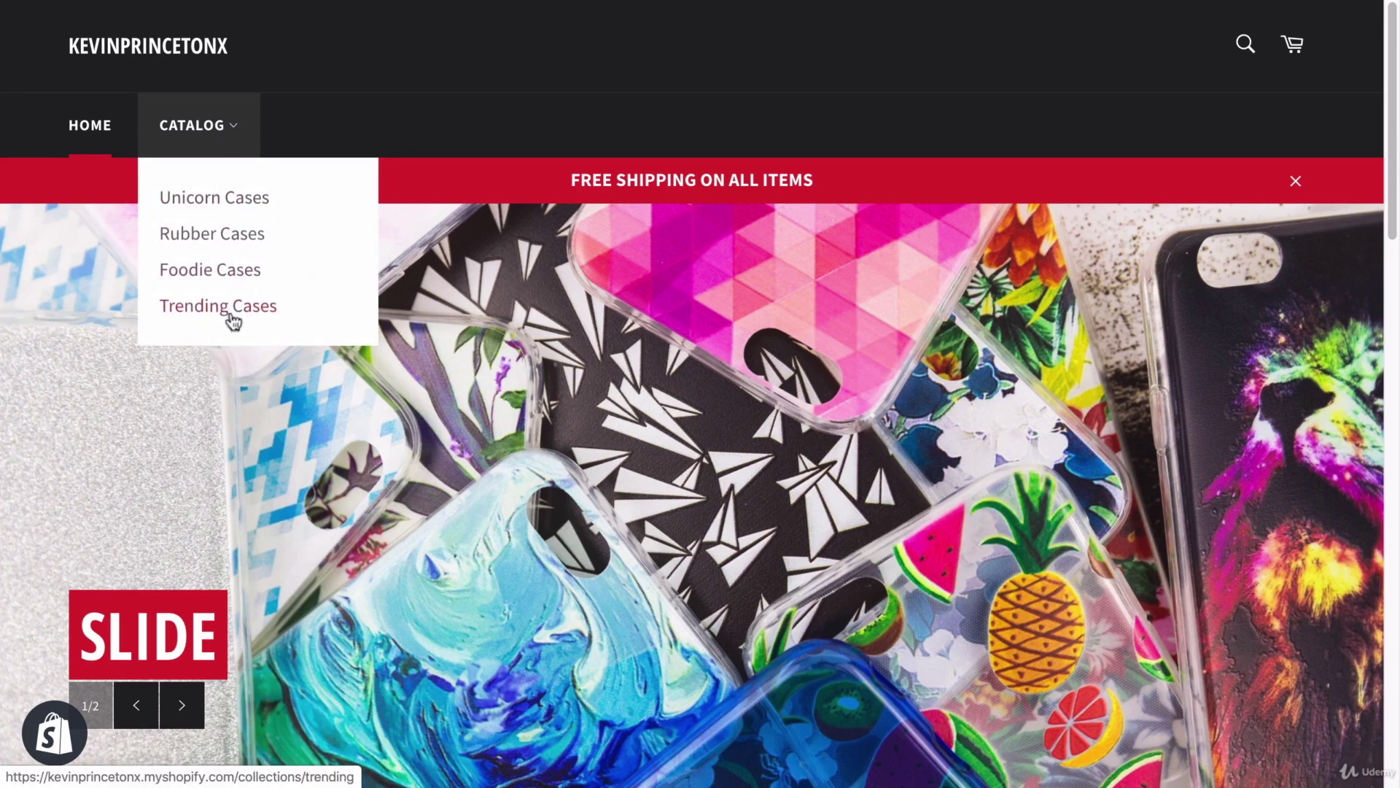